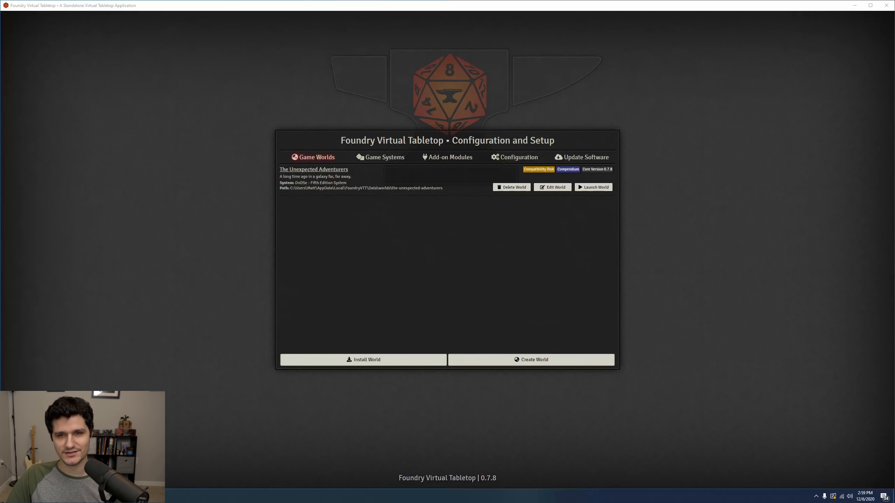
key("alt+Tab")
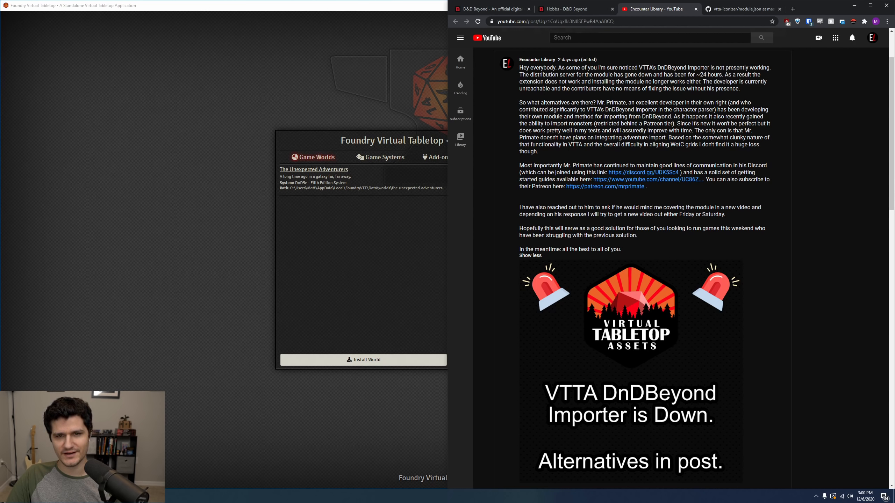
left_click(177, 279)
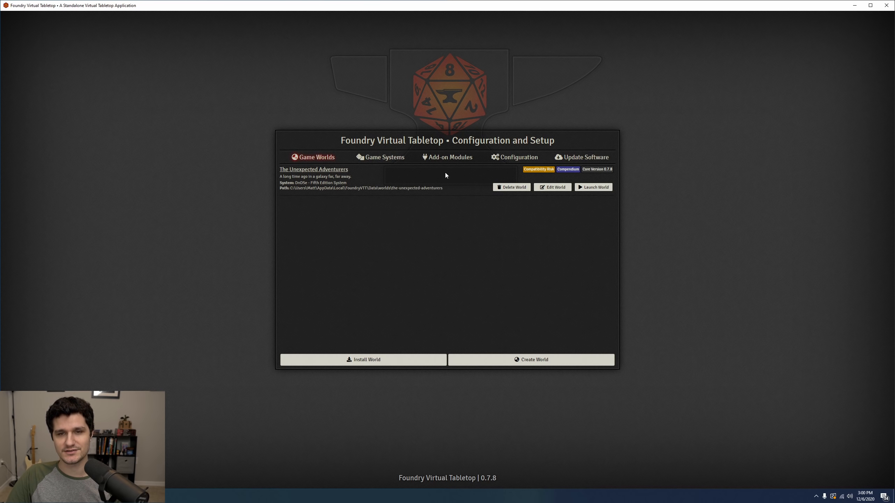
Filter the installable add-on modules by "D&D" and install the D&D Beyond Importer module.
left_click(446, 159)
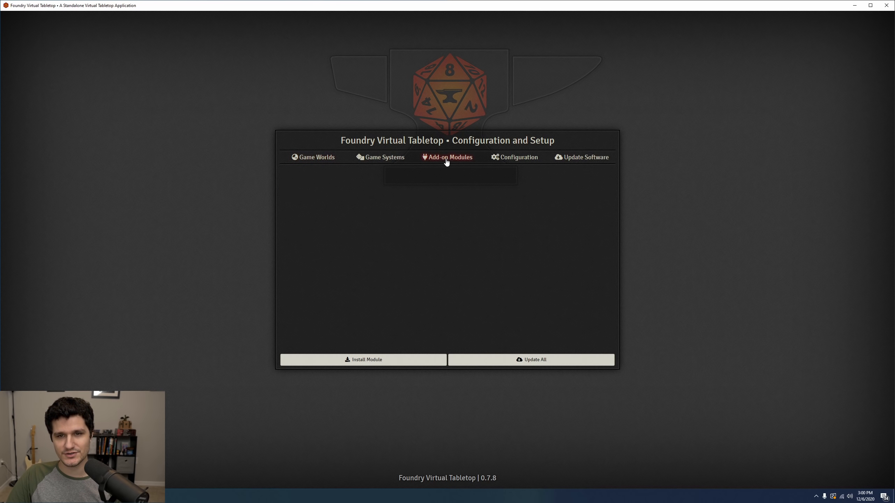
left_click(374, 359)
left_click(491, 162)
type("D&D")
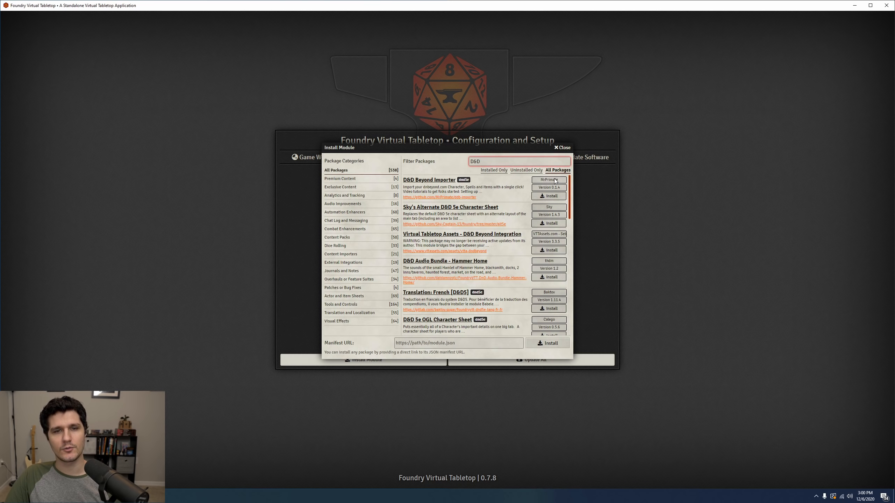
left_click(548, 197)
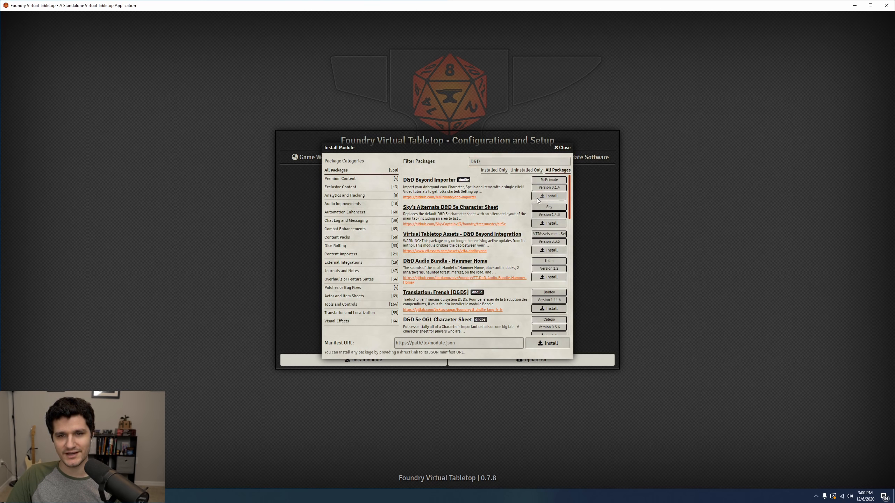
Search the installable module packages for "Iconizer".
left_click(518, 161)
key("ctrl+a")
type("Iconizer")
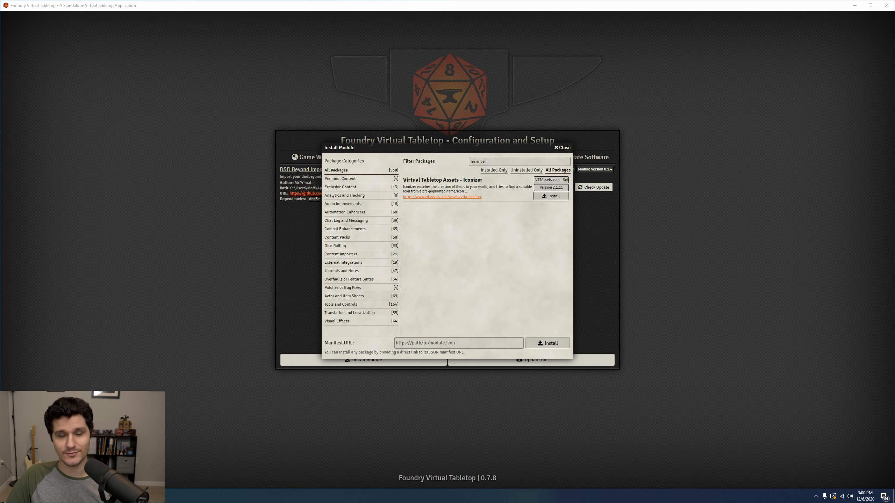
Switch to the browser and copy the manifest URL from the vtta-iconizer module.json file on GitHub.
key("alt+Tab")
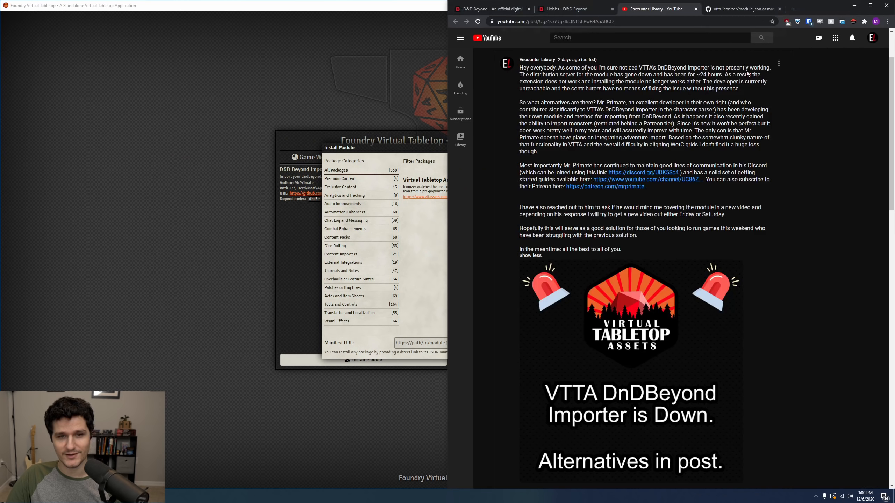
left_click(742, 11)
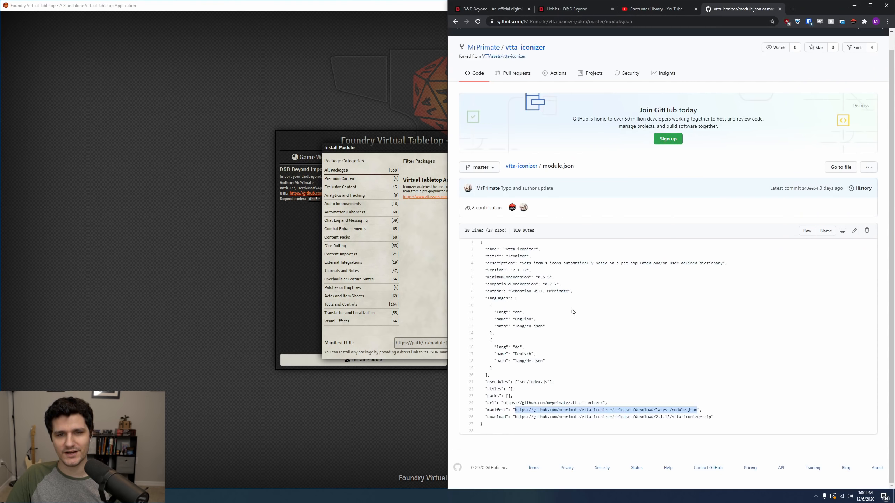
right_click(556, 410)
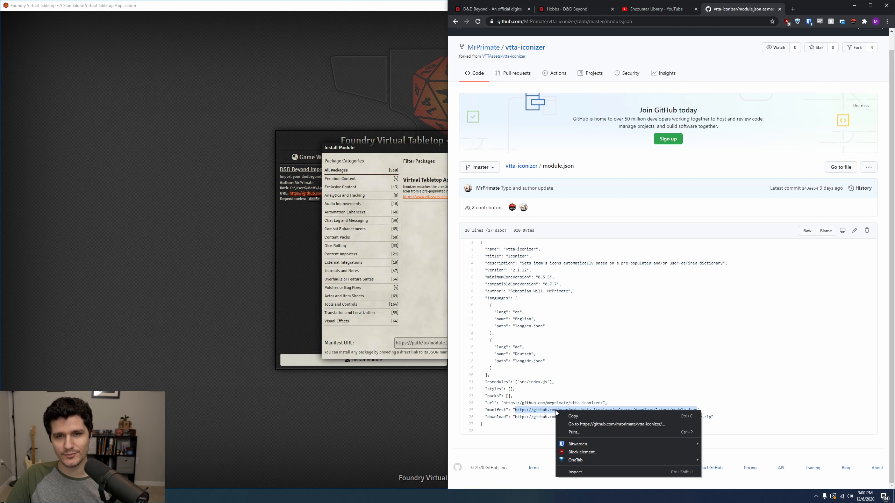
left_click(573, 416)
Back in Foundry, install the Iconizer module from the copied manifest URL and close the module installer.
left_click(439, 293)
left_click(442, 342)
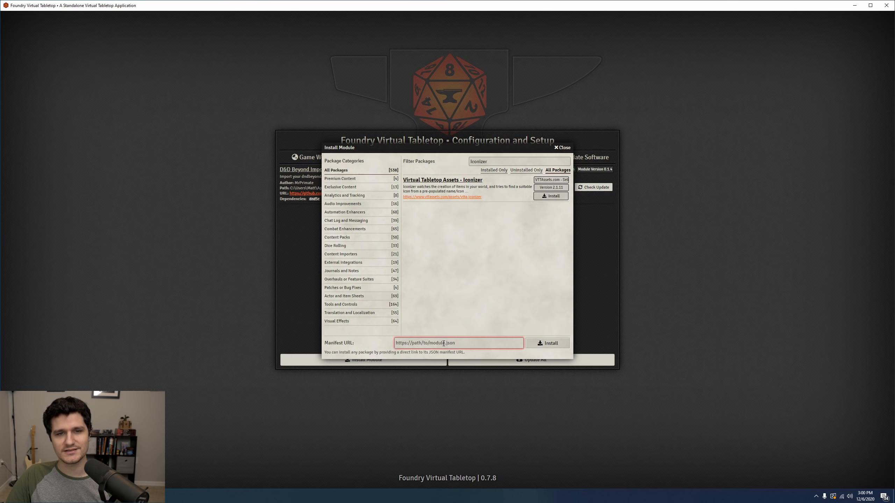
key("ctrl+v")
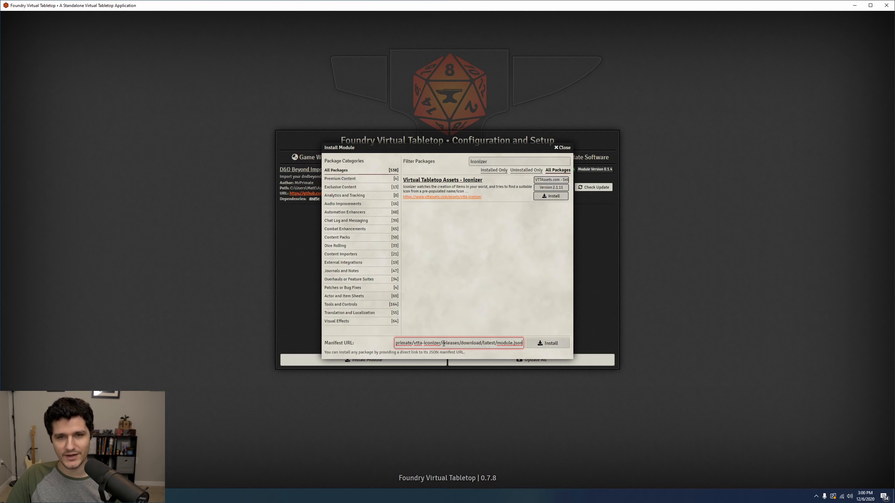
left_click(545, 344)
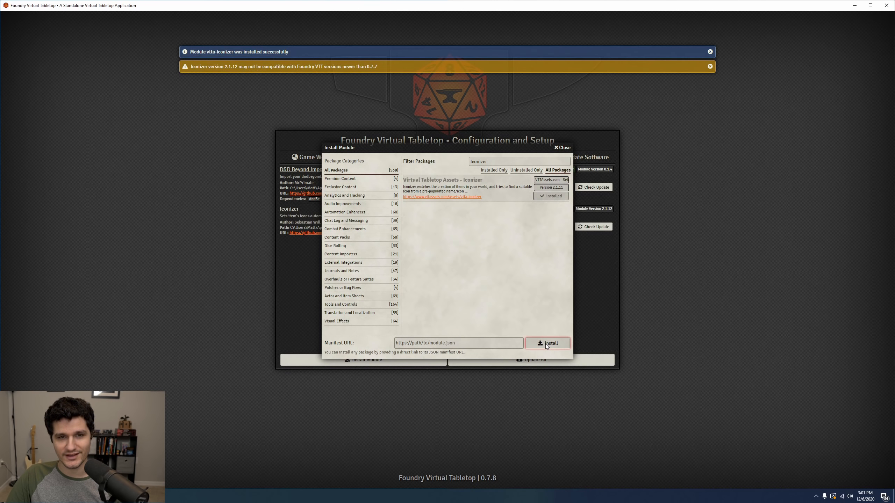
left_click(561, 148)
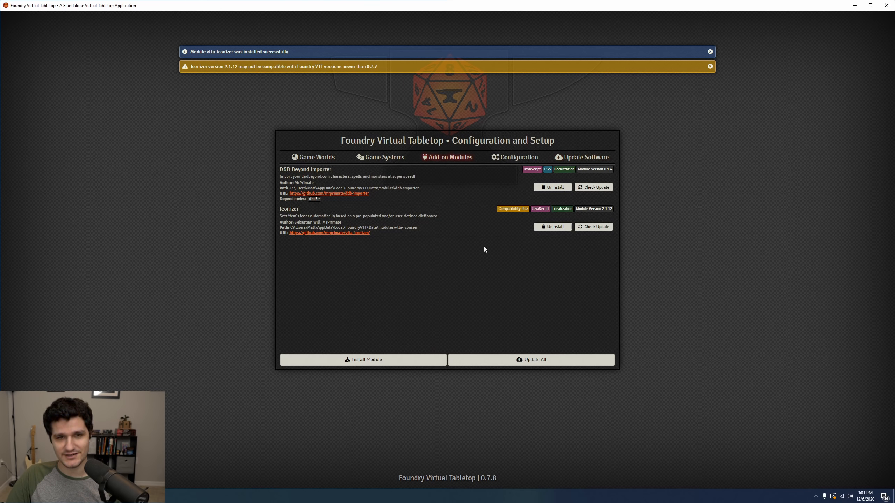
Launch the world The Unexpected Adventurers and open its module management.
left_click(314, 157)
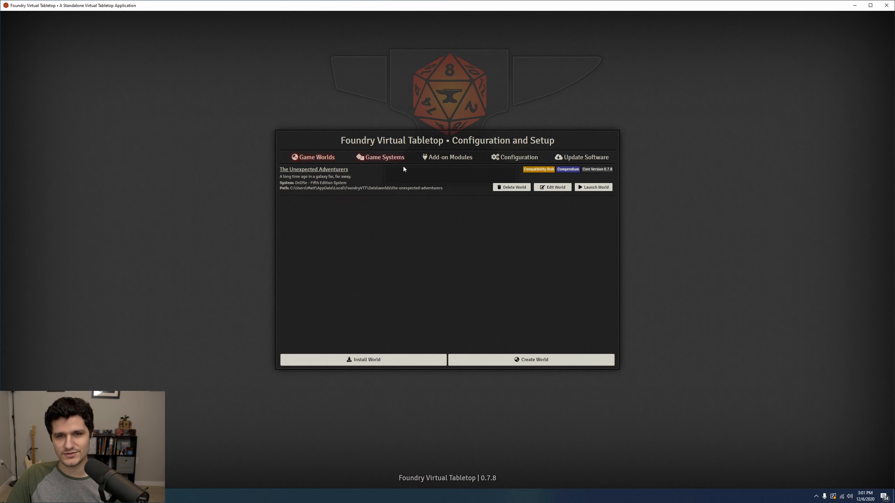
left_click(590, 187)
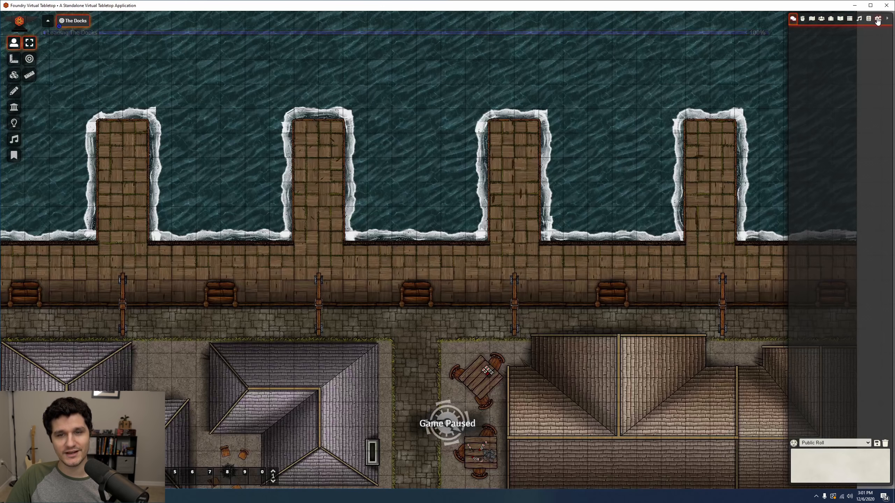
left_click(878, 18)
left_click(836, 83)
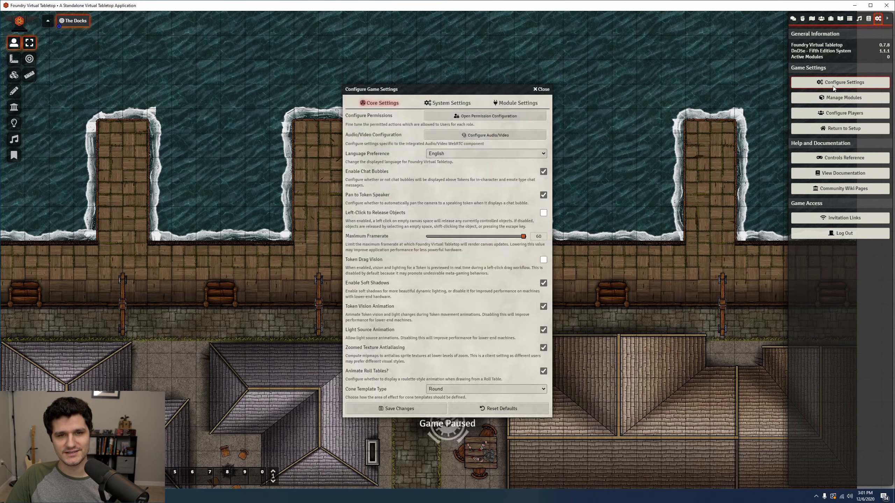
left_click(833, 100)
left_click(543, 89)
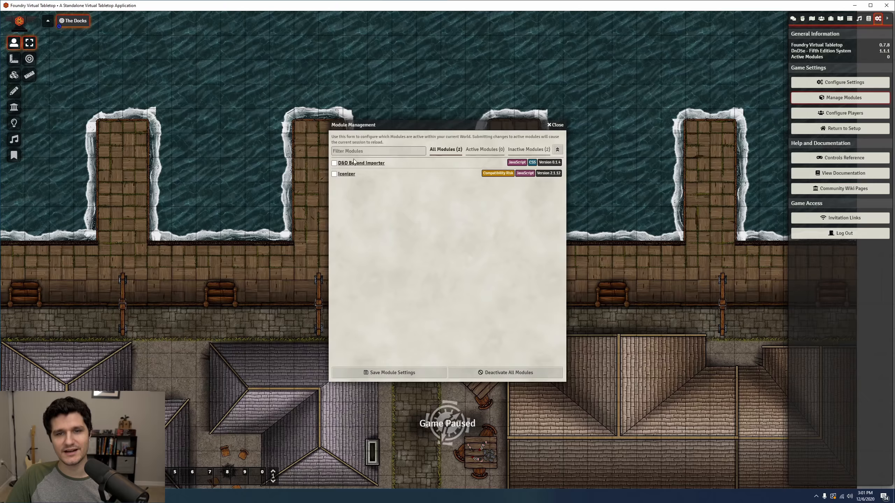
Activate the D&D Beyond Importer and Iconizer modules and save the module settings.
left_click(334, 163)
left_click(413, 262)
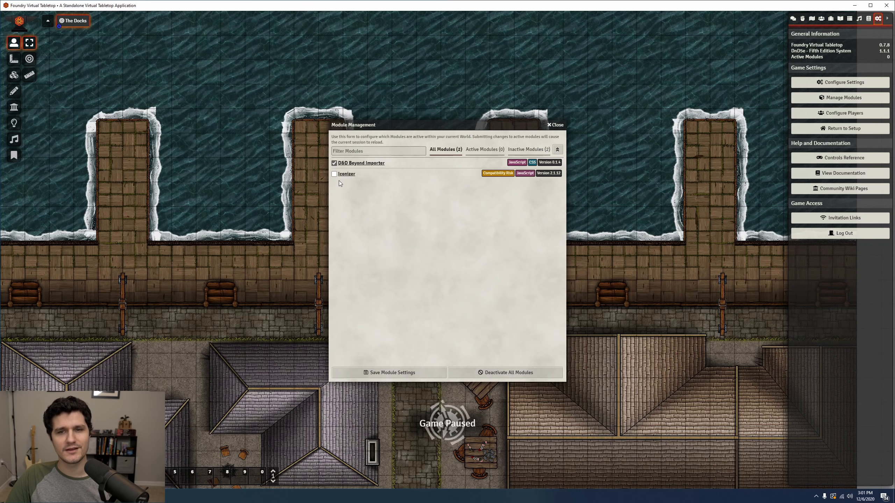
left_click(334, 174)
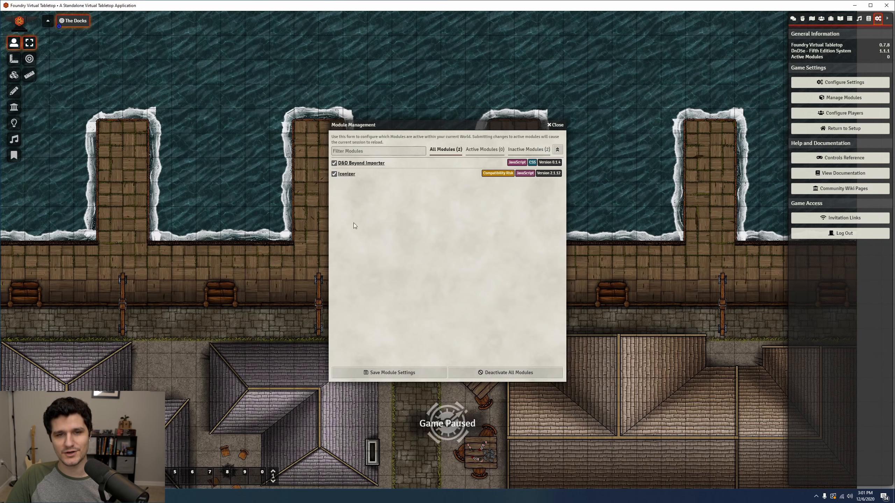
left_click(394, 373)
In the D&D Beyond Importer module settings, choose the ddb-imports folder in the user data as the image upload directory.
left_click_drag(463, 90, 332, 82)
left_click_drag(333, 82, 278, 71)
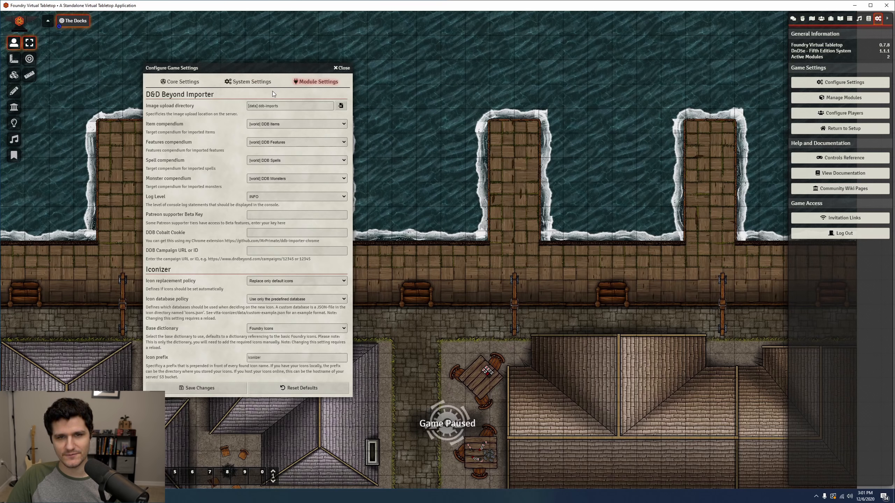
left_click(341, 106)
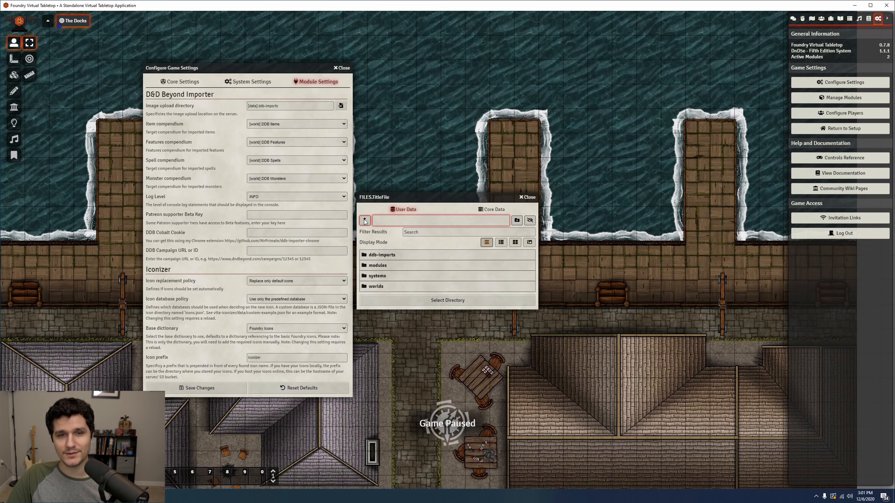
left_click(386, 255)
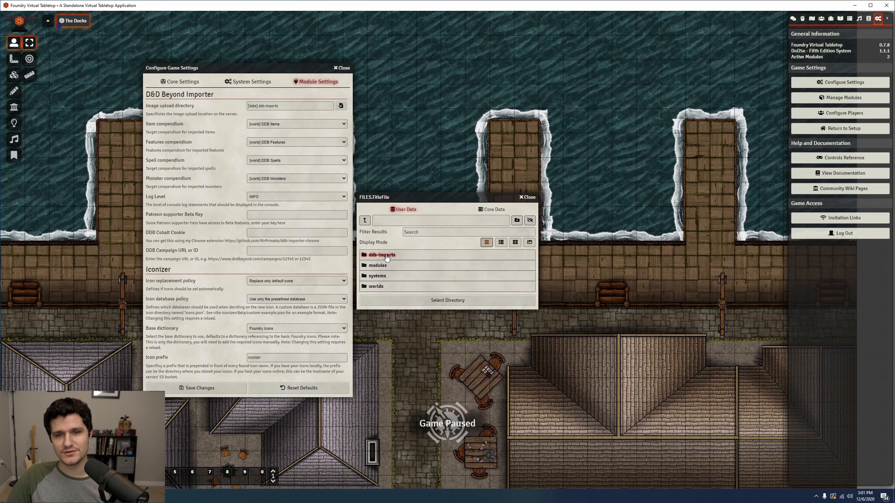
left_click(388, 233)
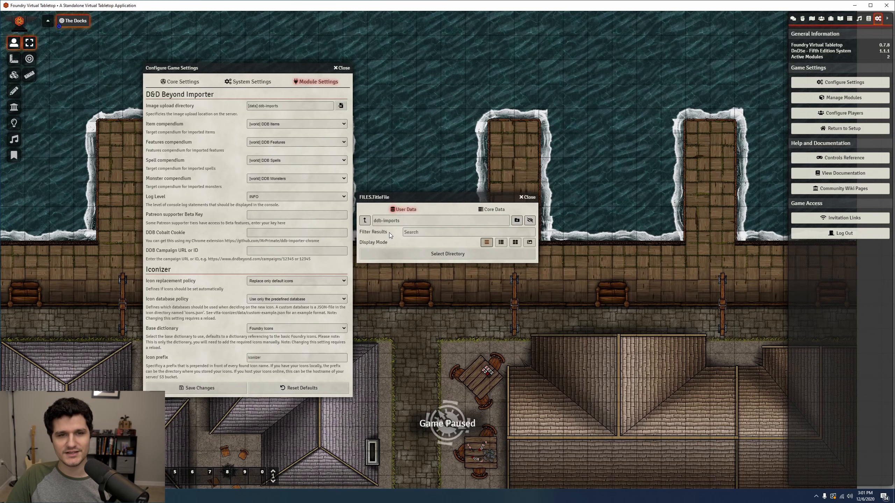
left_click(431, 253)
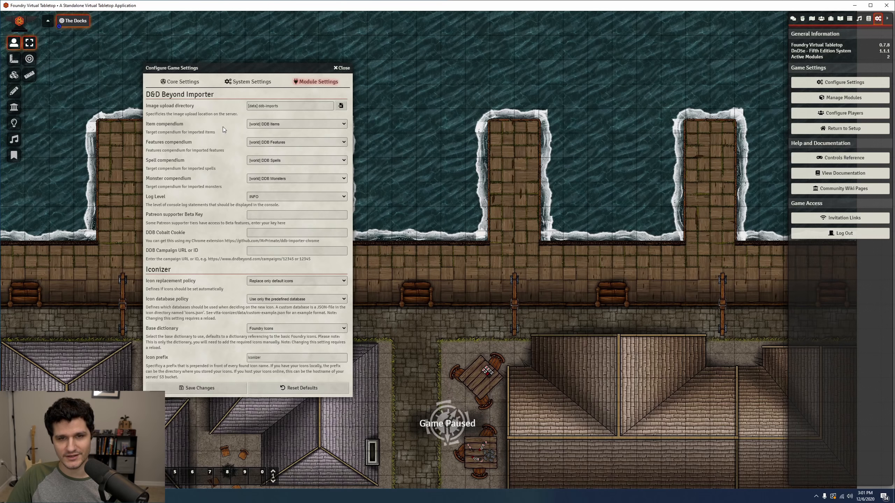
Examine the target compendium choices for items, features, spells and monsters in the D&D Beyond Importer settings.
left_click(273, 125)
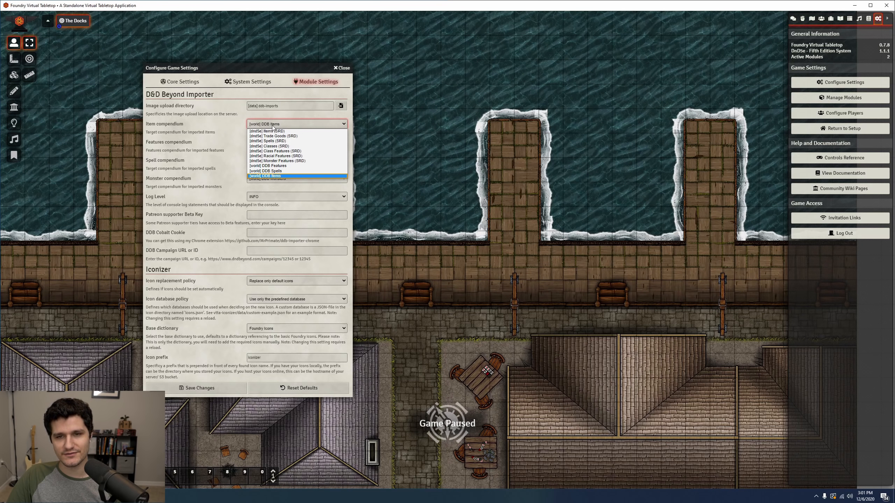
left_click(273, 126)
left_click(272, 142)
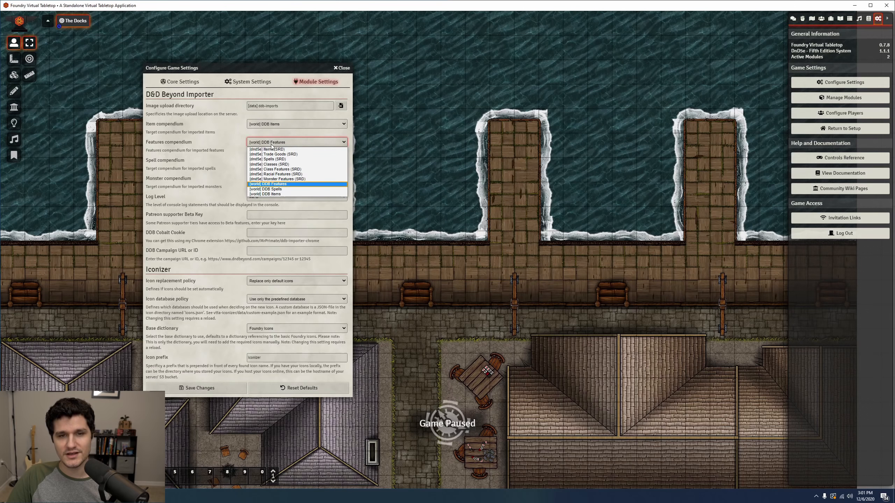
left_click(272, 145)
left_click(272, 162)
left_click(272, 162)
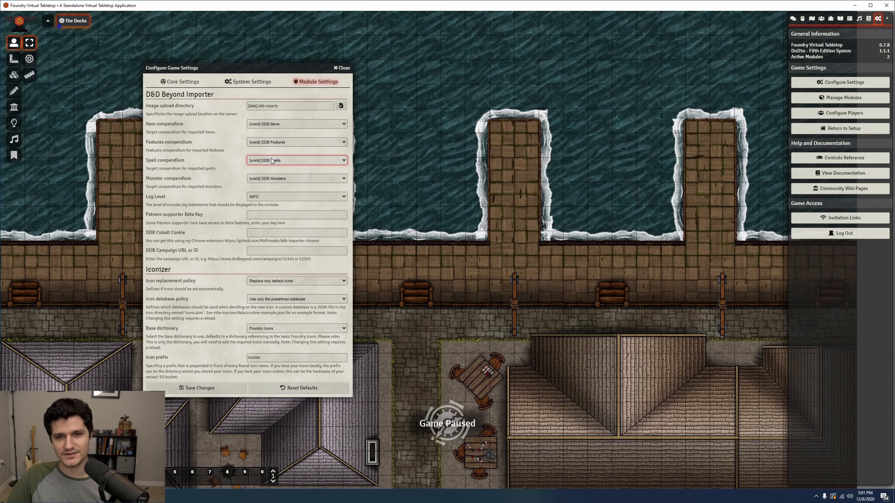
left_click(268, 179)
left_click(269, 179)
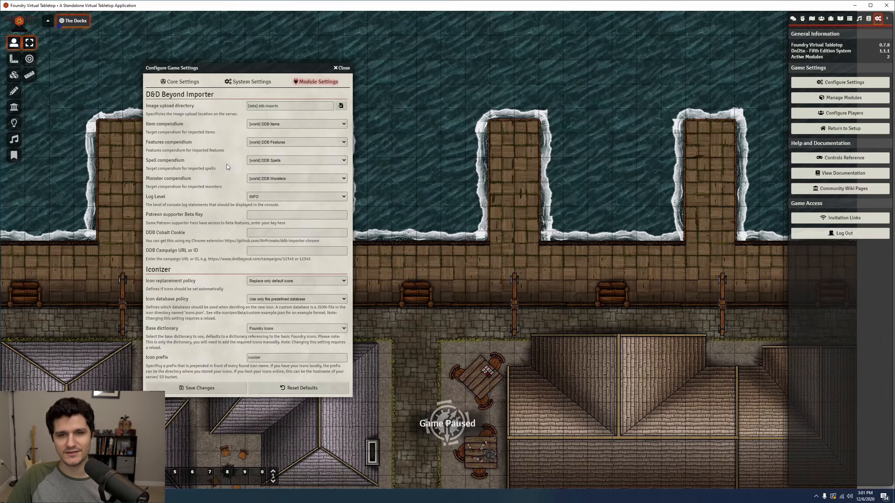
left_click(283, 124)
left_click(283, 123)
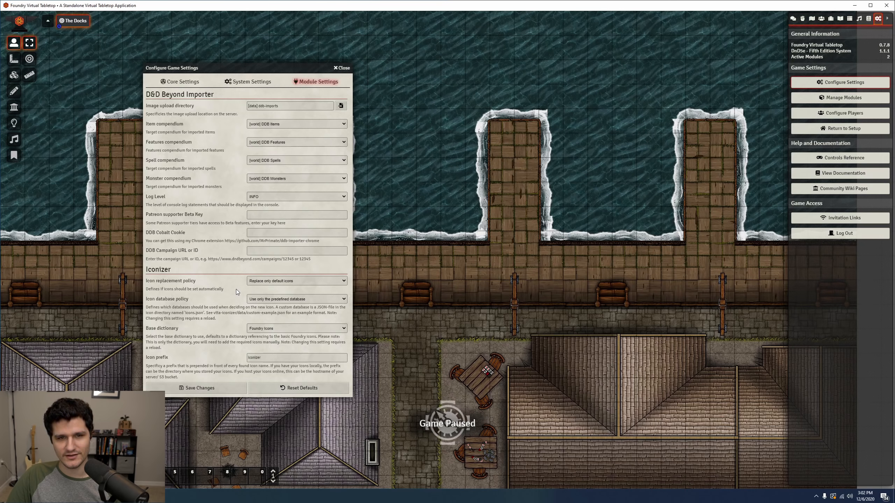
Examine the options for Iconizer's icon replacement policy.
left_click(271, 280)
left_click(270, 290)
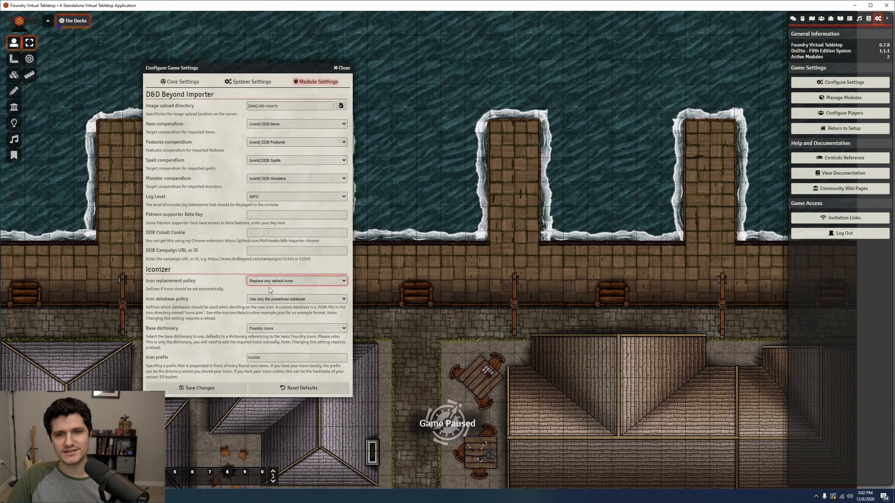
left_click(263, 282)
left_click(269, 292)
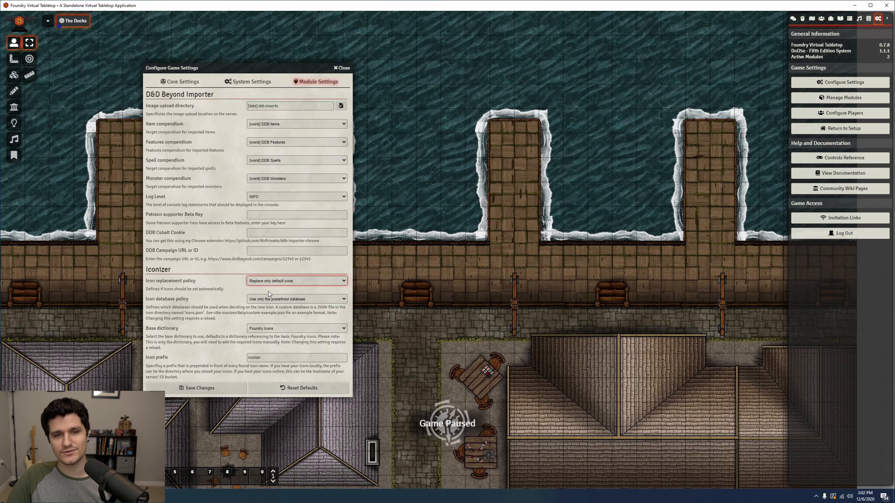
Try "Do not replace any icons" as Iconizer's icon replacement policy and set it back to "Replace only default icons".
left_click(274, 284)
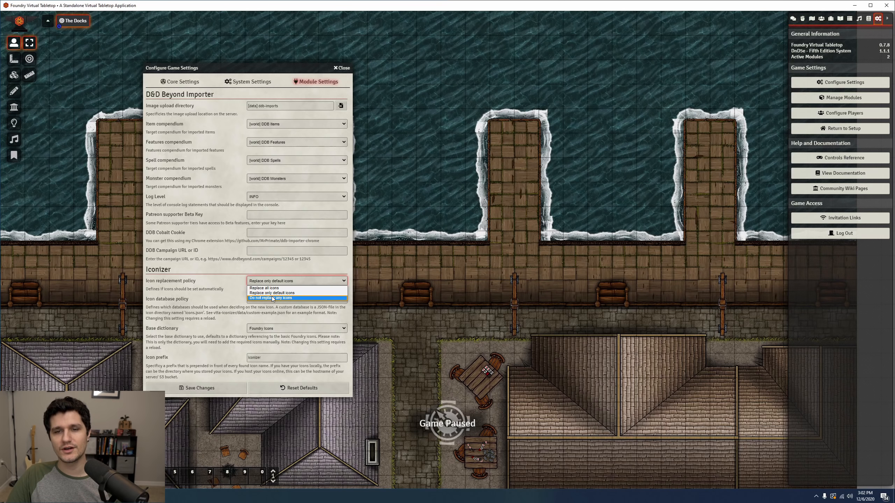
left_click(273, 298)
left_click(264, 283)
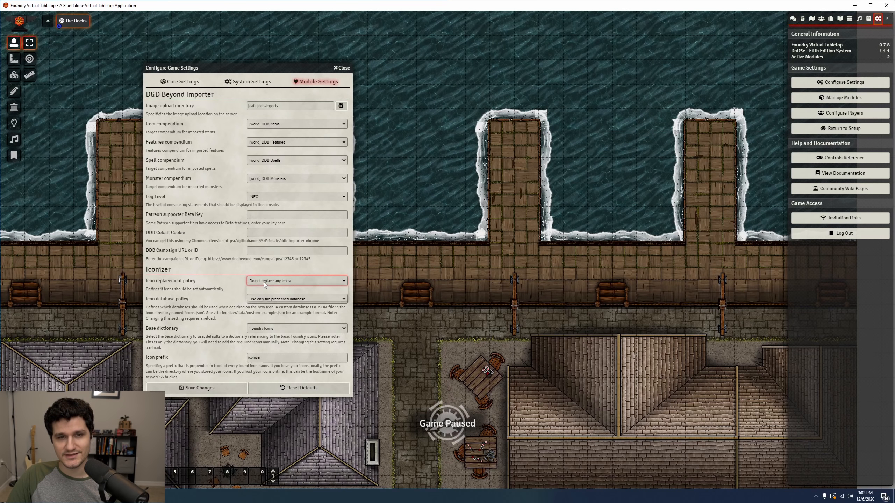
left_click(263, 291)
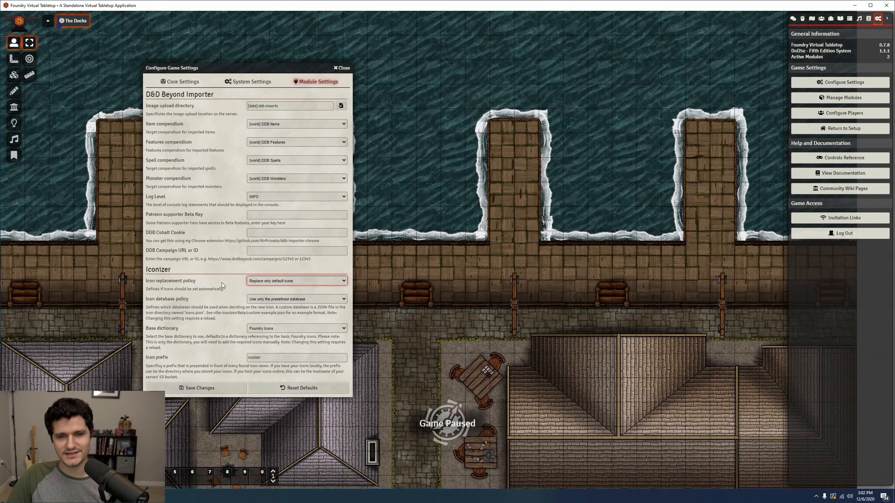
left_click(222, 281)
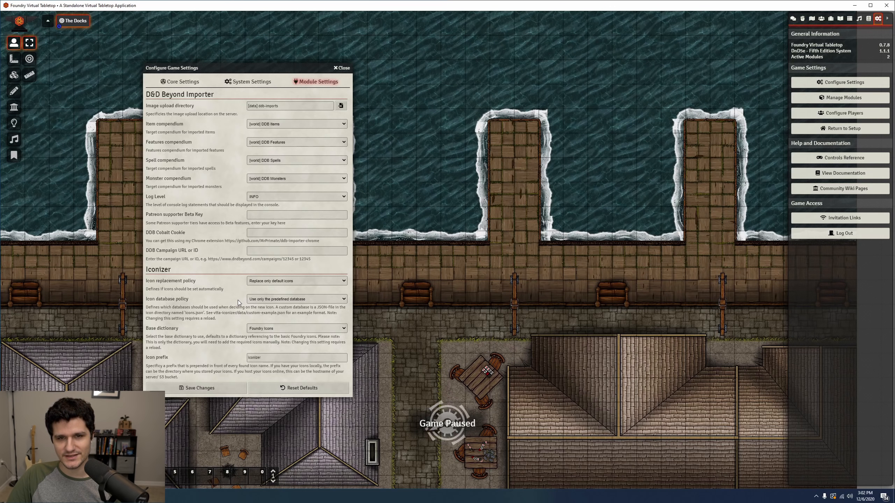
Review Iconizer's icon database policy, base dictionary and icon prefix without altering them, and save the module settings.
left_click(339, 300)
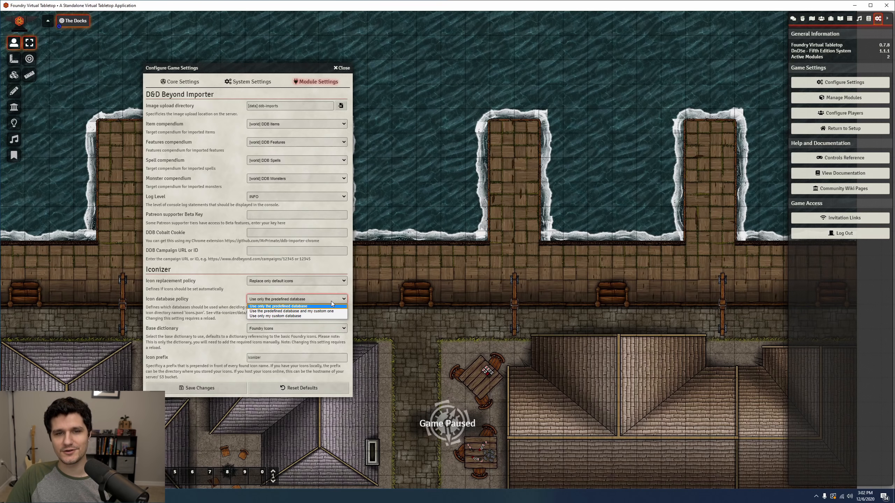
left_click(330, 303)
left_click(277, 330)
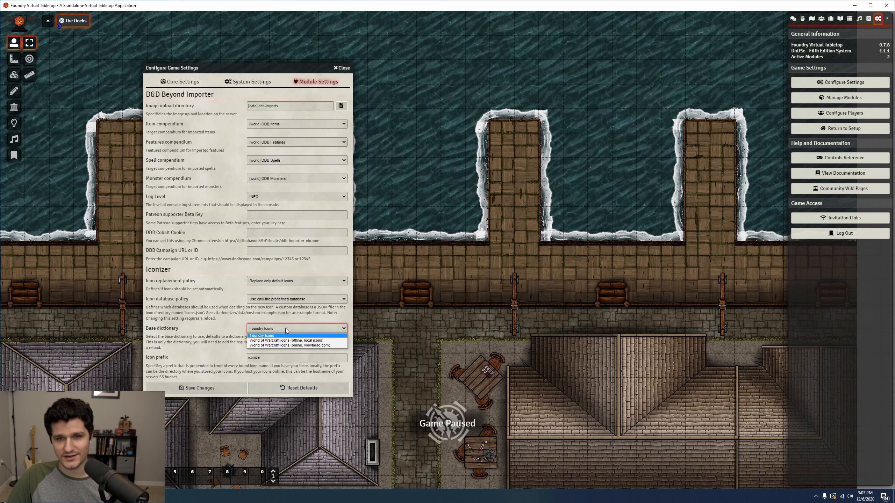
left_click(285, 328)
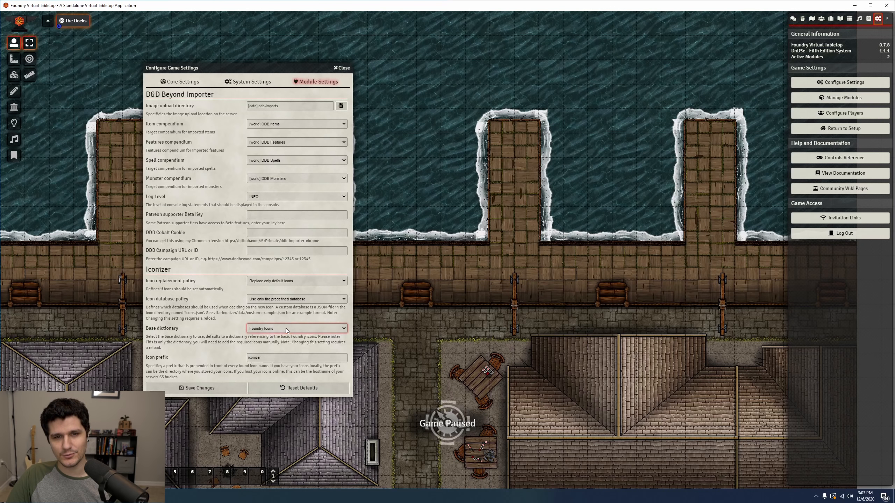
left_click(279, 358)
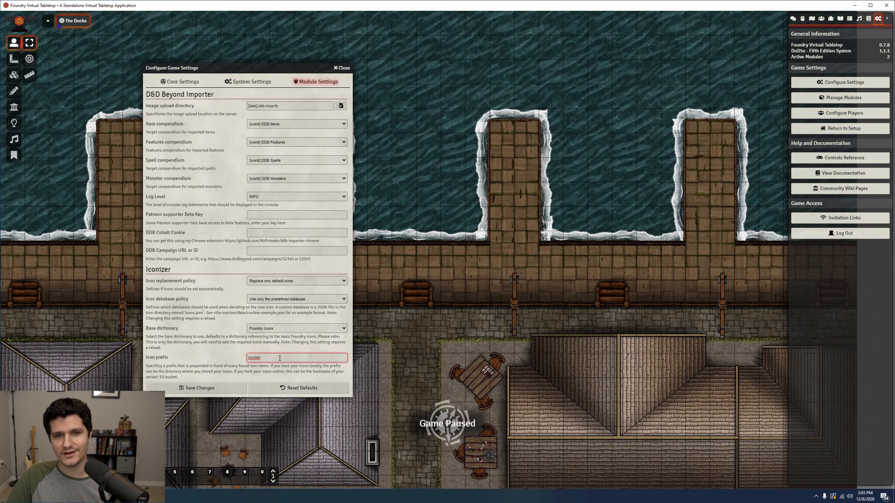
left_click(221, 349)
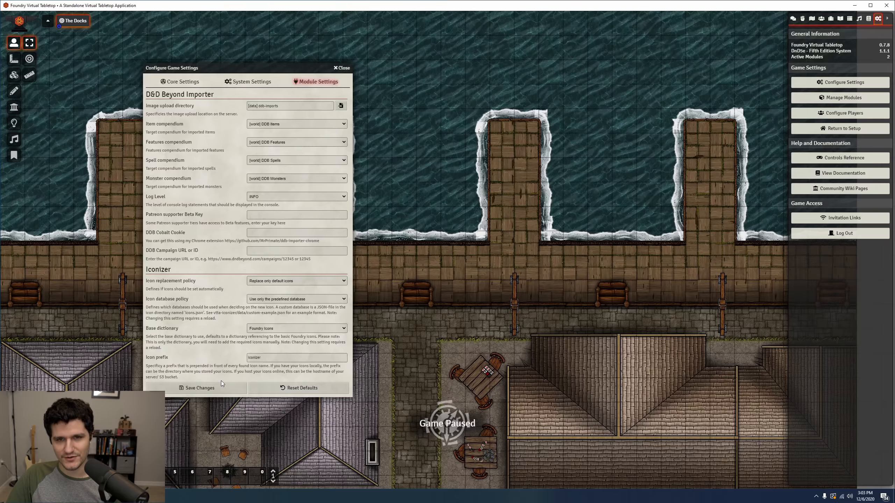
left_click(221, 383)
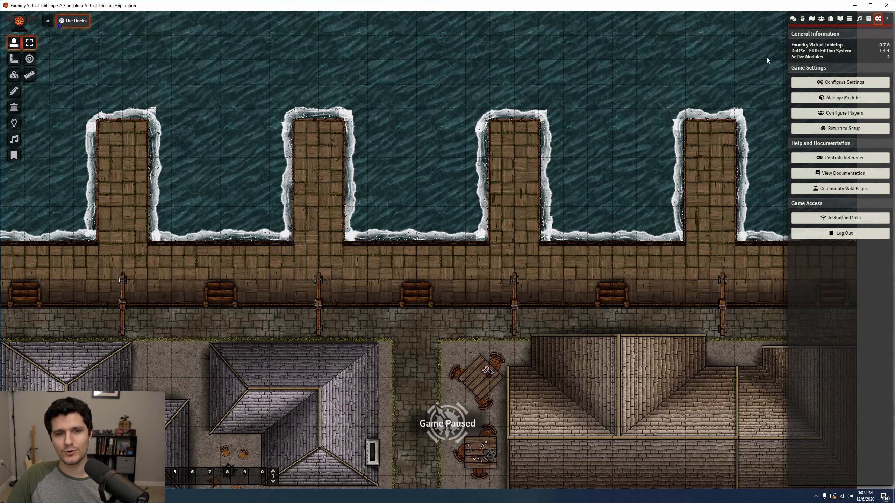
Create a new Player Character actor named "A".
left_click(821, 22)
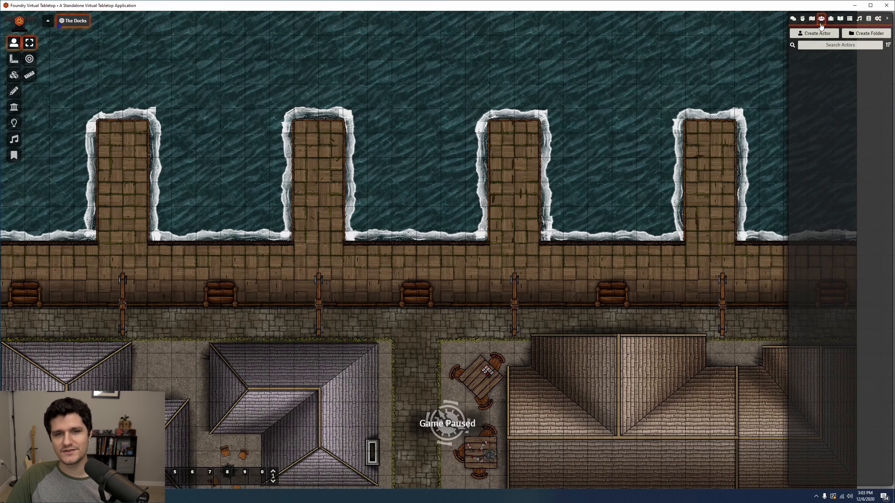
left_click(811, 33)
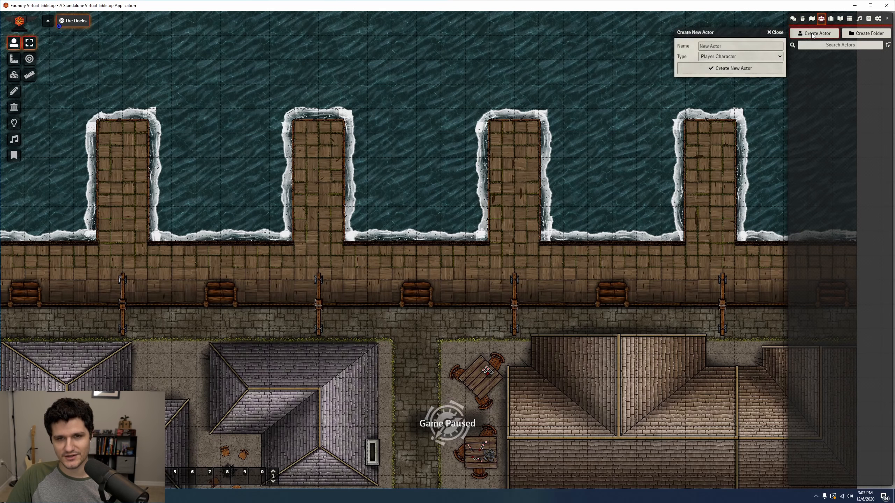
left_click(755, 44)
type("A")
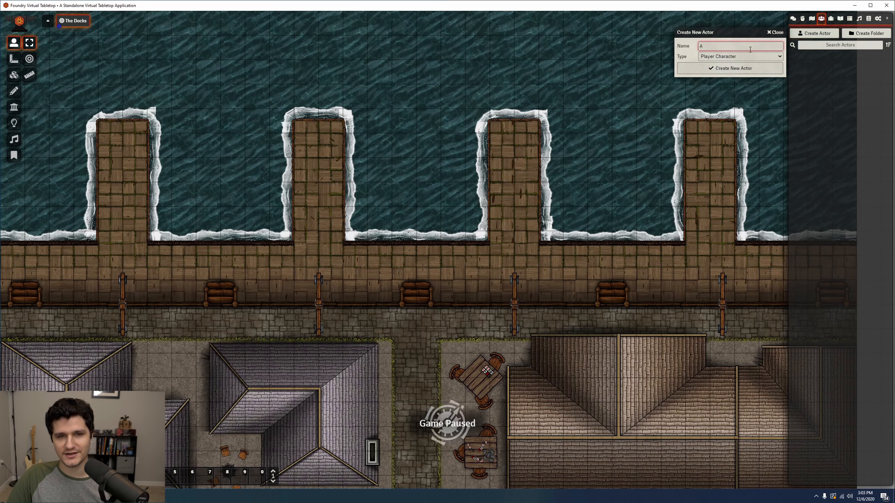
left_click(738, 69)
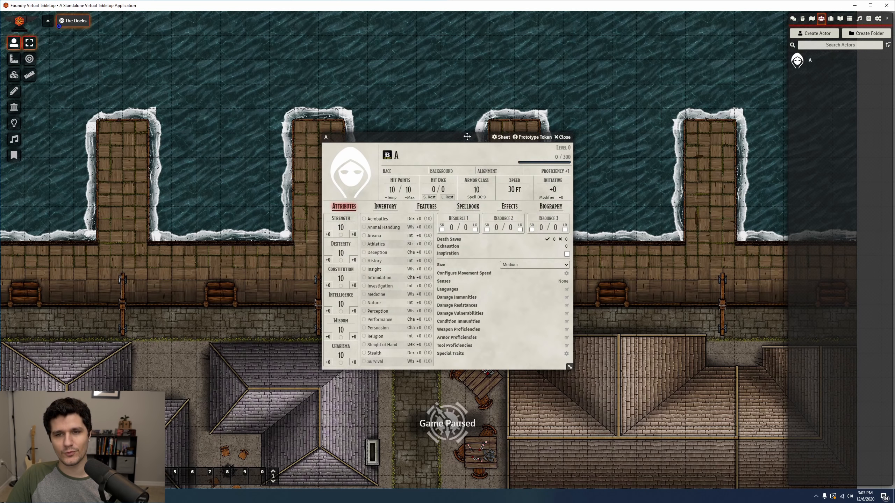
Move the new actor's sheet aside, open its D&D Beyond Character Import window and place that window over the sheet.
left_click_drag(467, 137, 200, 111)
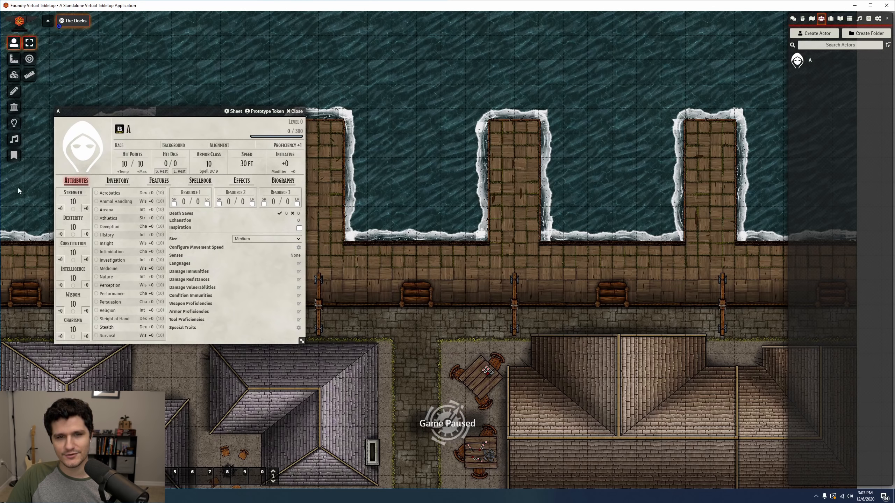
left_click(120, 133)
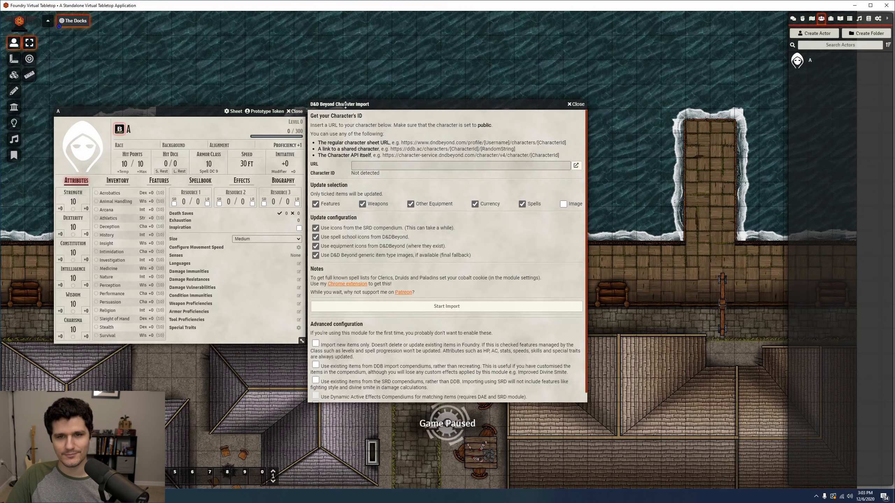
left_click_drag(343, 102, 87, 138)
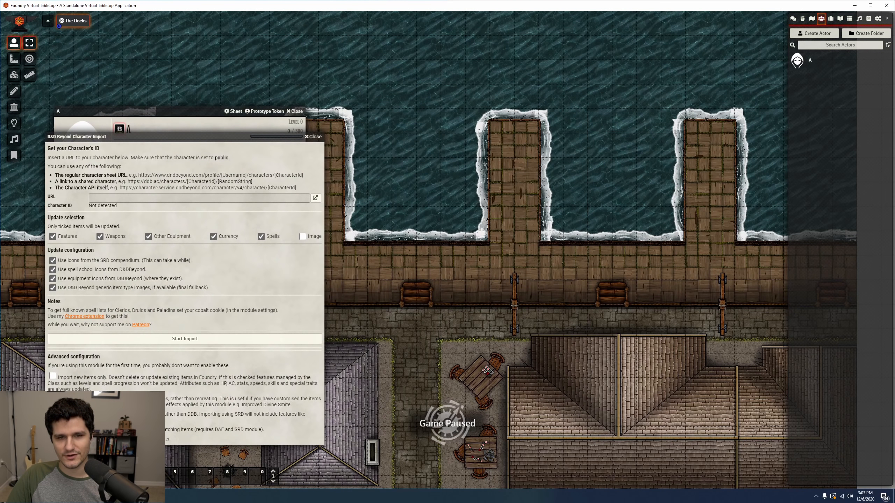
Copy the web address of Hobbs's character sheet on D&D Beyond and paste it as the URL in Foundry's character import window.
key("alt+Tab")
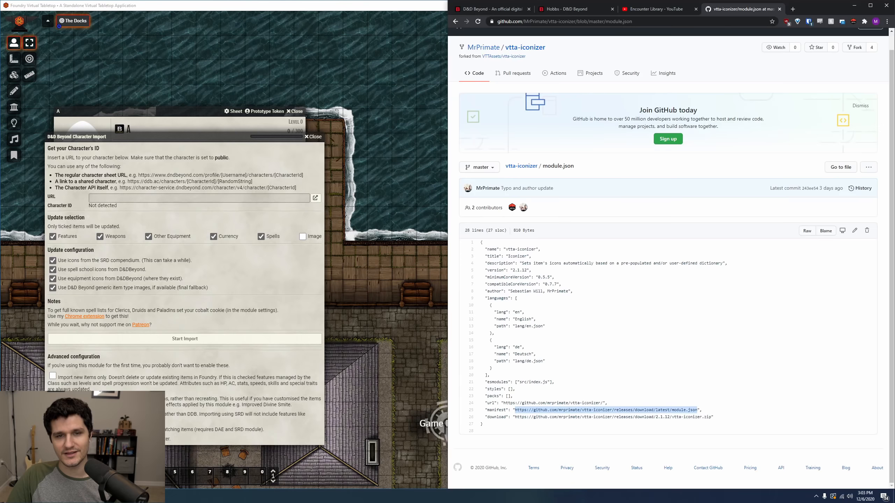
left_click(577, 9)
left_click(582, 21)
key("ctrl+c")
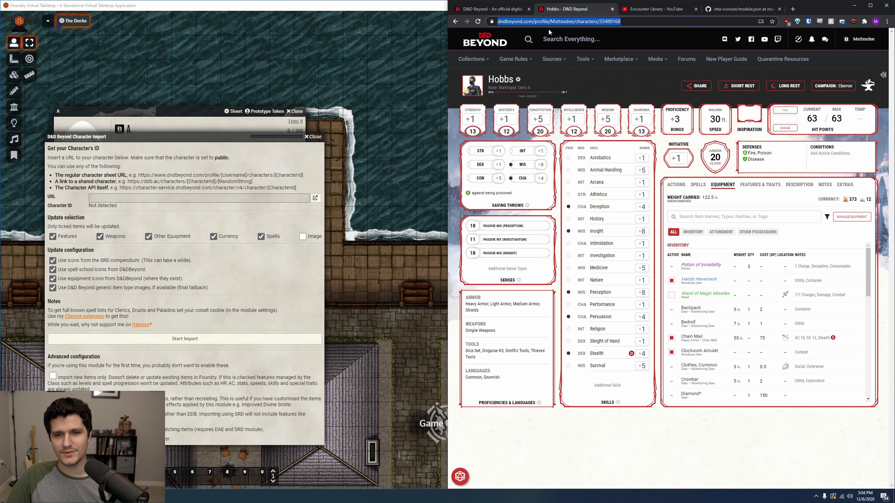
left_click(227, 199)
key("ctrl+v")
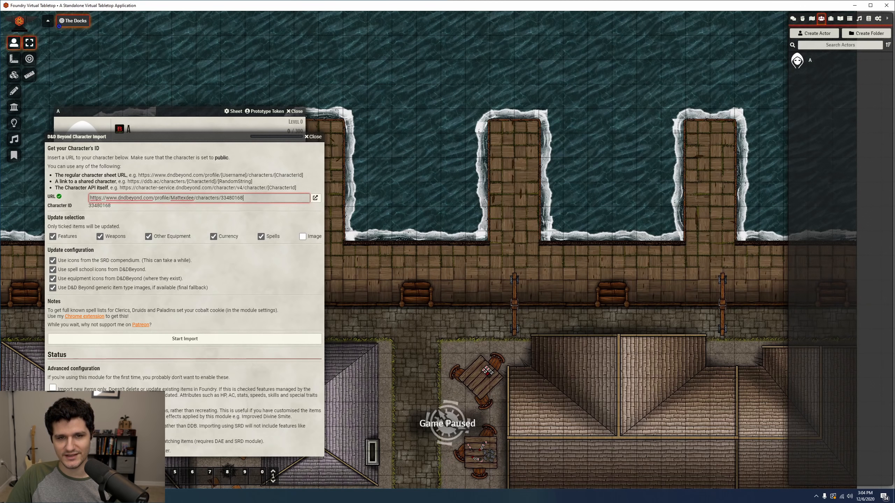
On D&D Beyond, check the Character Privacy setting in Hobbs's character preferences and close the preferences.
key("alt+Tab")
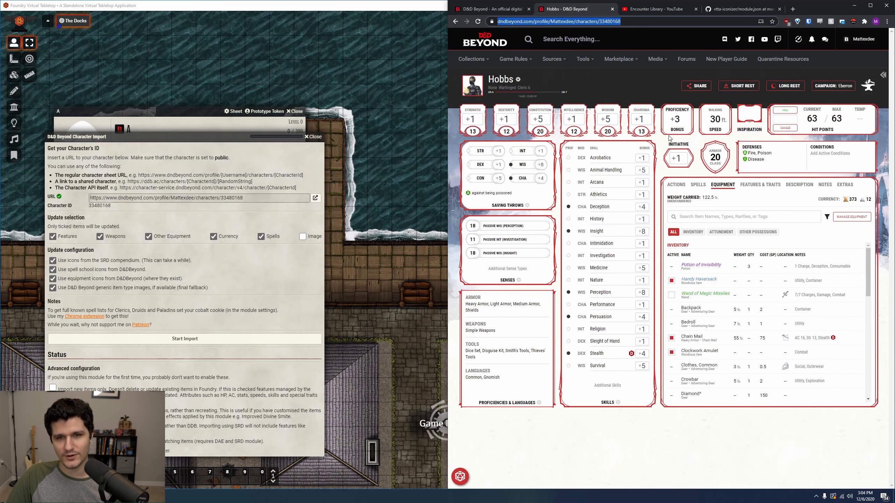
left_click(518, 79)
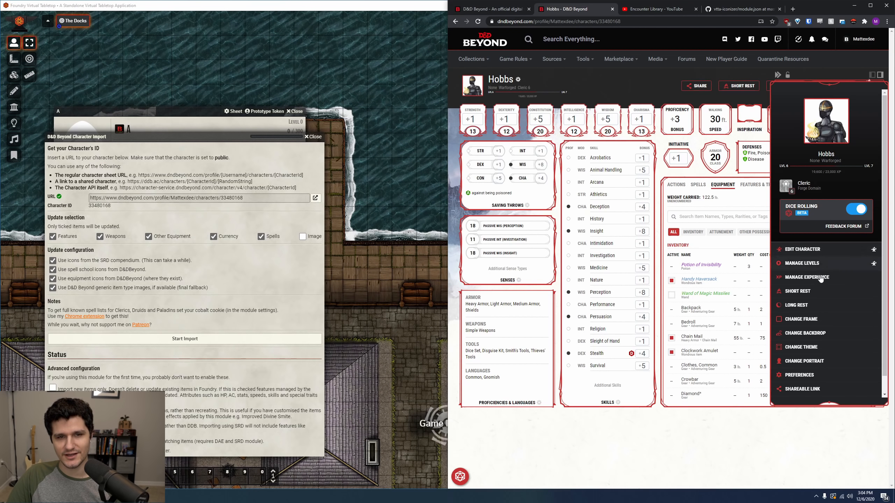
scroll(810, 352, "down", 1)
left_click(809, 353)
scroll(814, 363, "down", 5)
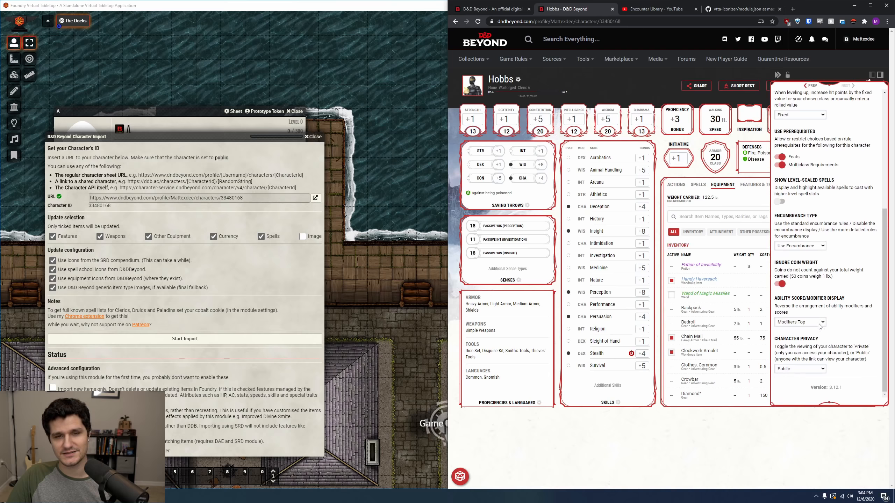
scroll(819, 376, "down", 2)
left_click(823, 369)
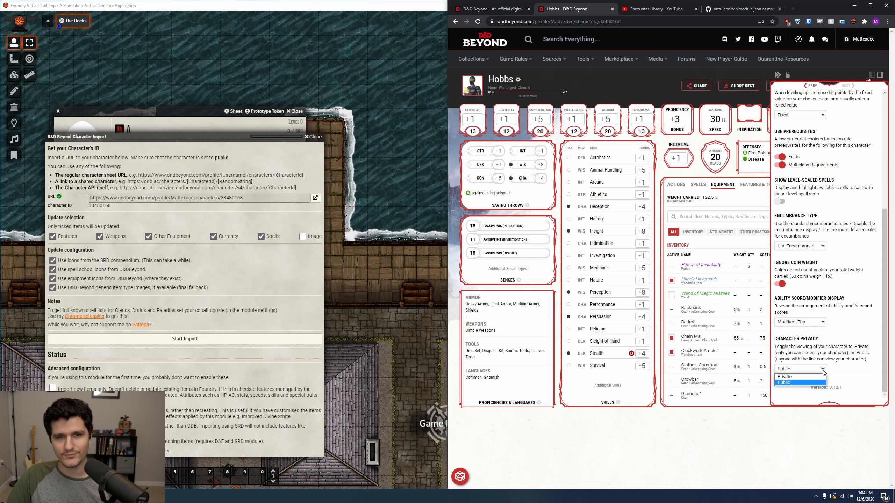
left_click(823, 369)
left_click(836, 405)
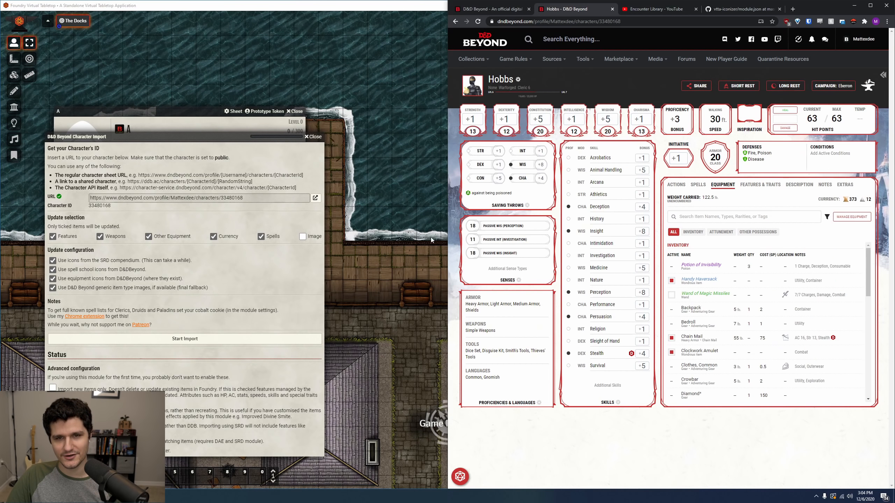
Return to Foundry and start the D&D Beyond import of Hobbs into the new actor.
left_click(411, 212)
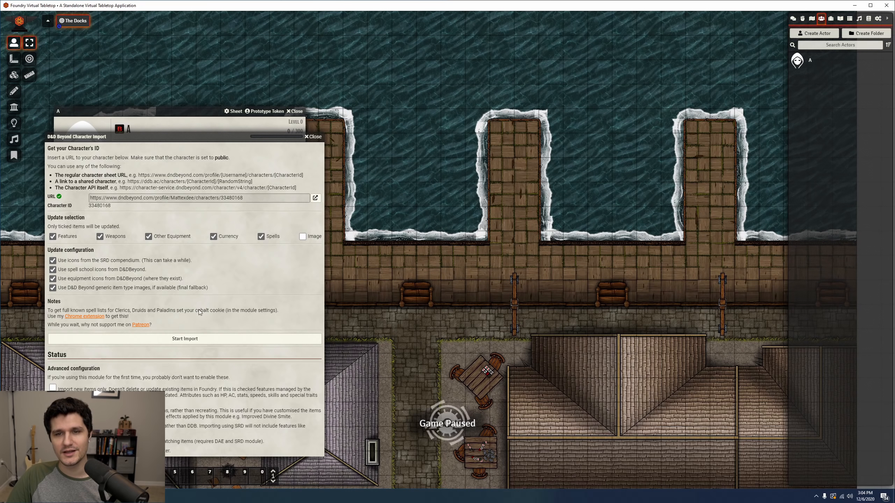
left_click(188, 339)
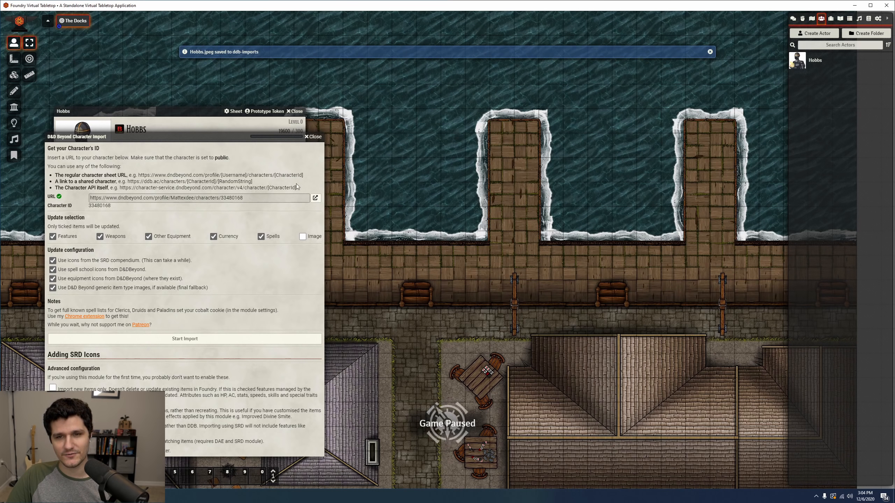
Examine the inventory, features, spellbook and attributes on Hobbs's imported character sheet.
left_click(111, 180)
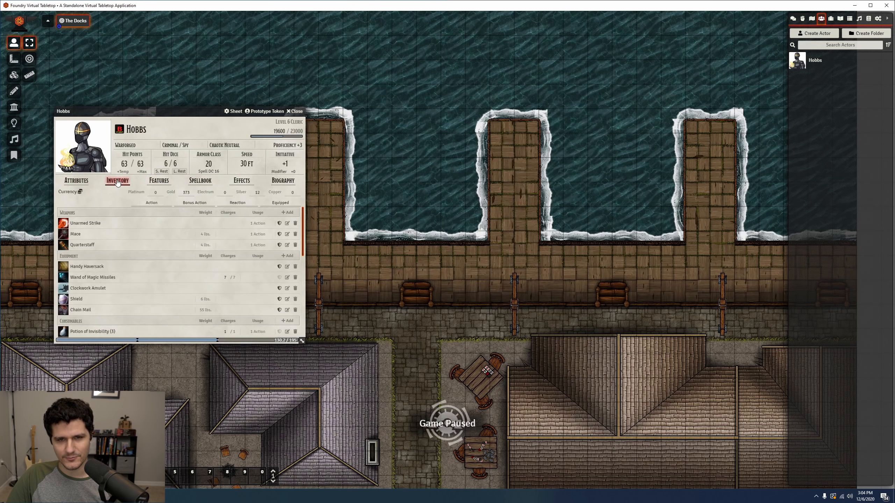
left_click(159, 181)
left_click(200, 180)
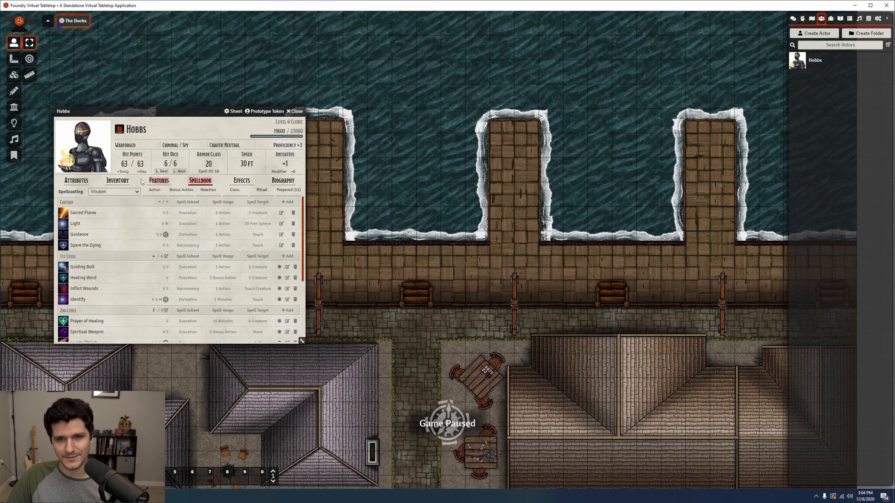
left_click(77, 181)
Reopen Hobbs's D&D Beyond import options and examine the world's compendium list and the character's spellbook.
left_click(120, 129)
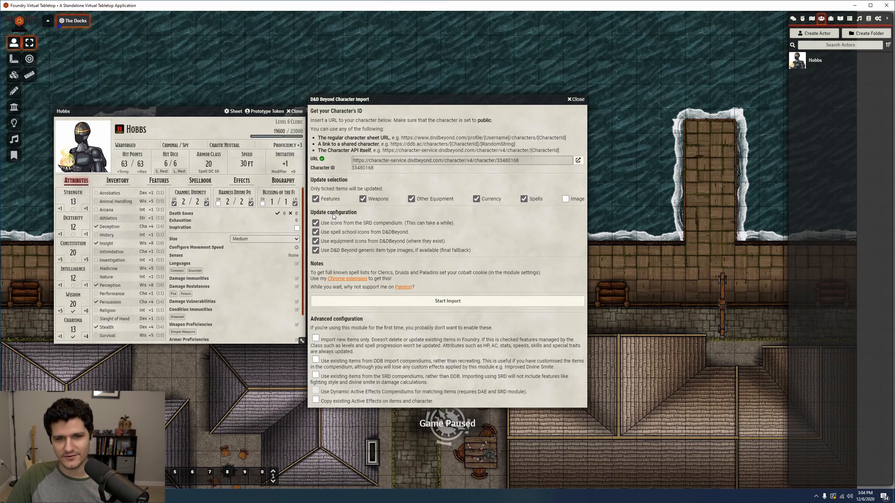
left_click(868, 18)
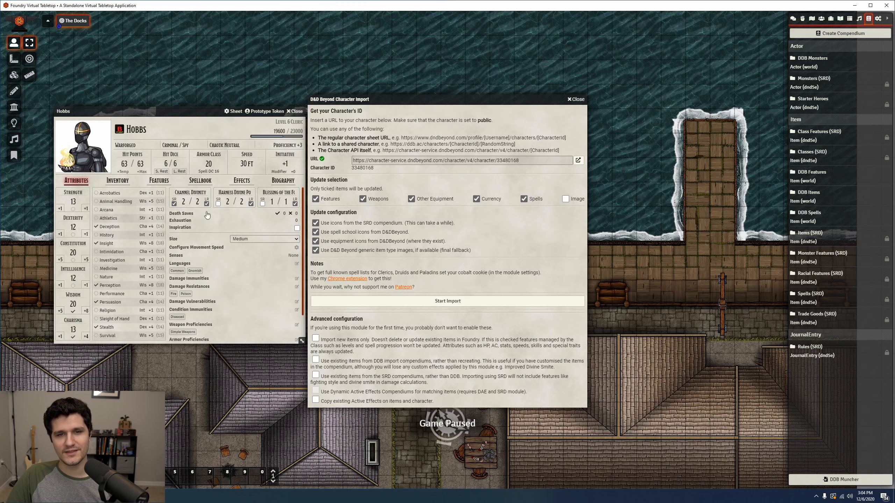
left_click(194, 184)
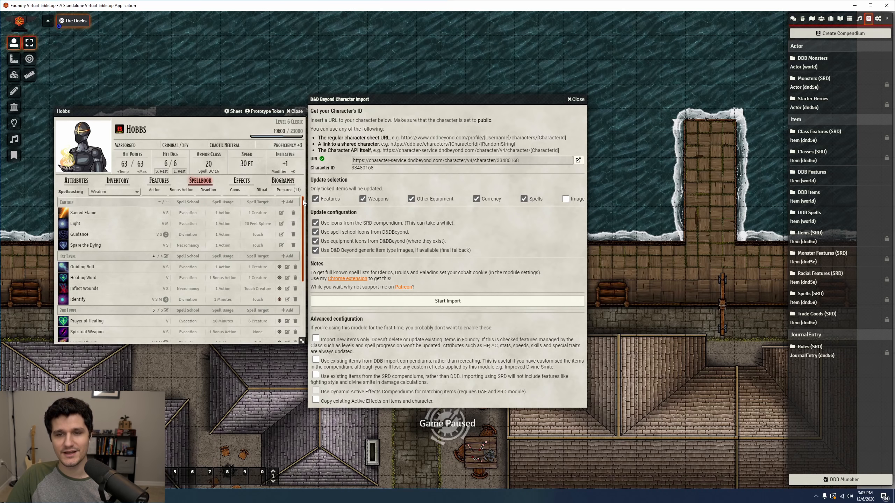
left_click_drag(303, 202, 304, 181)
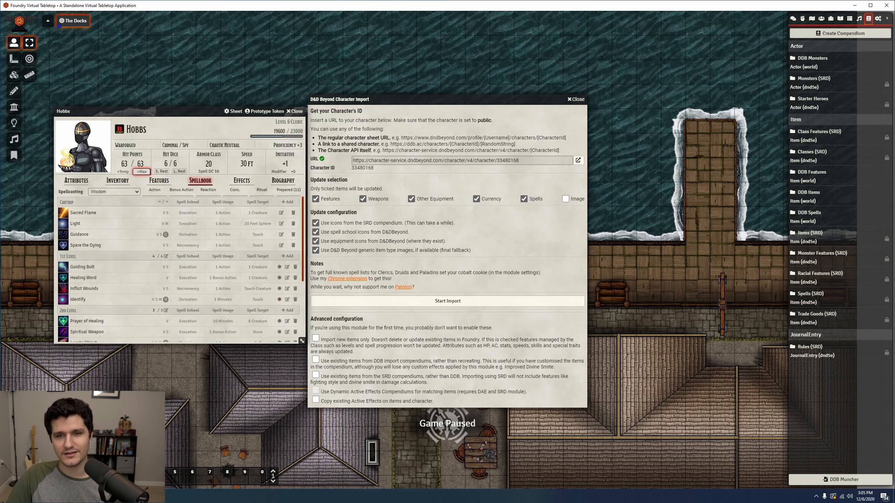
Inspect the Clockwork Amulet's icon and details from Hobbs's inventory and close the item.
left_click(119, 181)
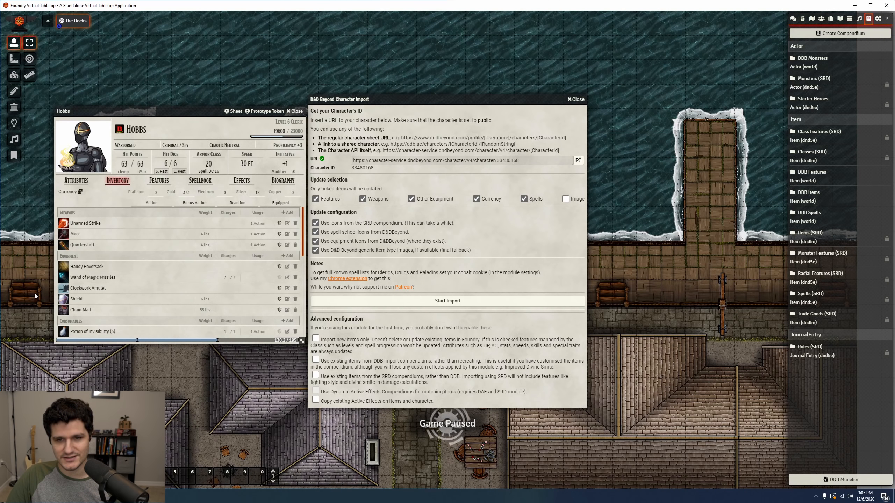
left_click(288, 289)
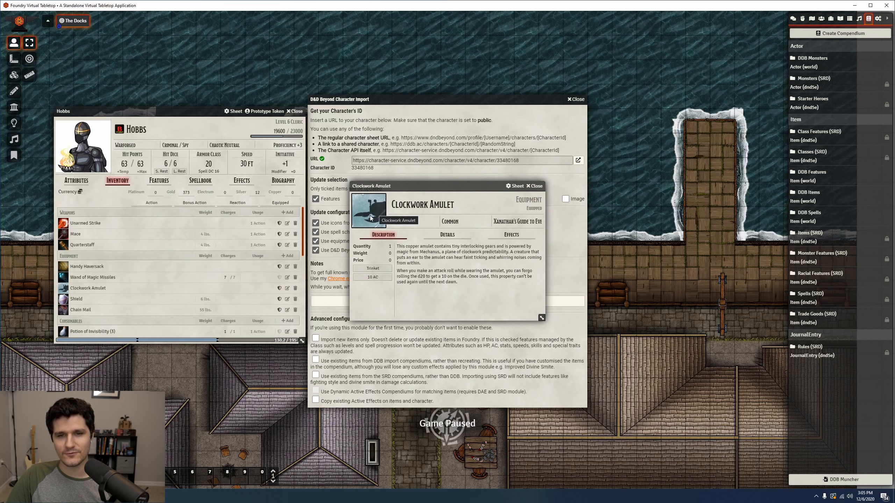
left_click(534, 186)
Reposition Hobbs's sheet slightly, show its attributes and close the D&D Beyond Character Import window.
left_click_drag(186, 111, 177, 106)
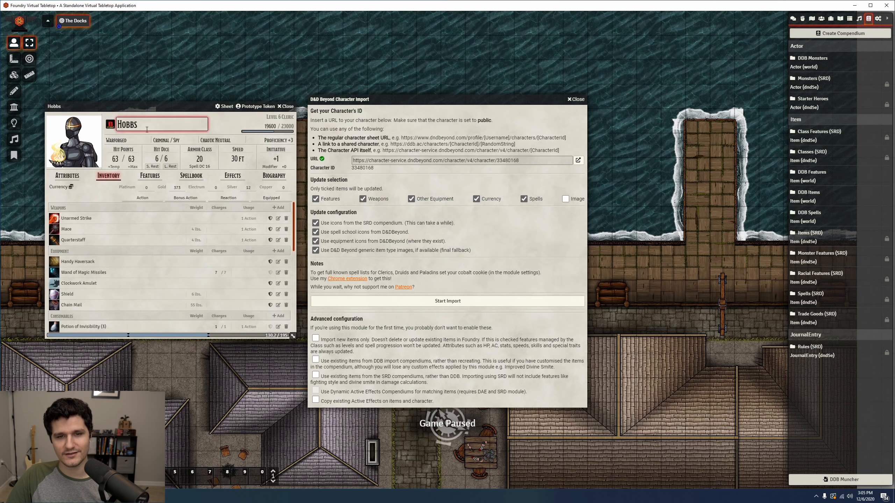
left_click(66, 176)
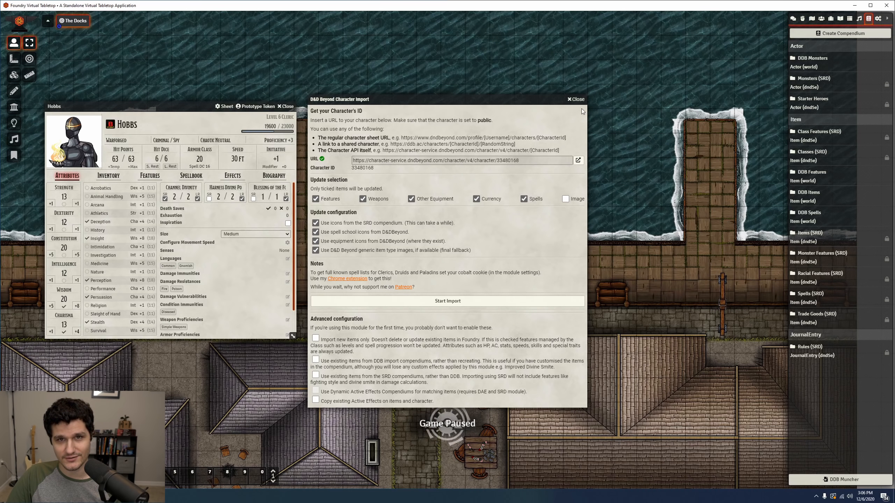
left_click(577, 100)
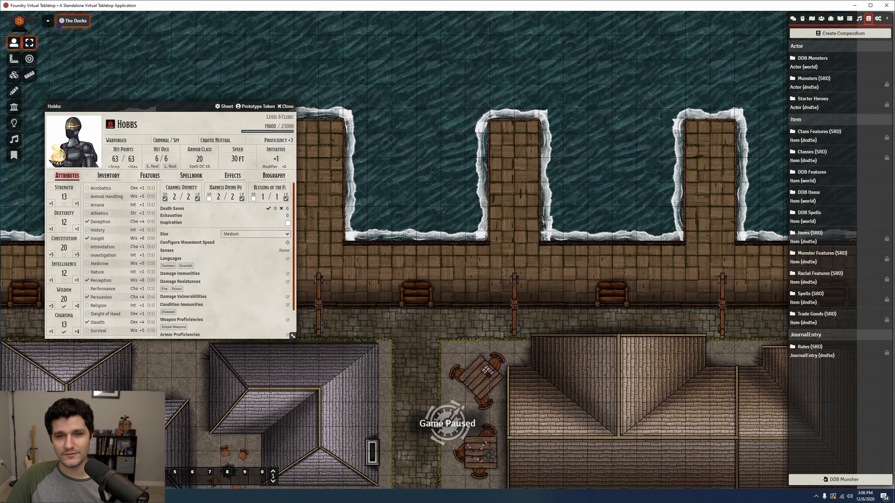
Switch to the browser and open the developer tools on the D&D Beyond home page.
key("alt+Tab")
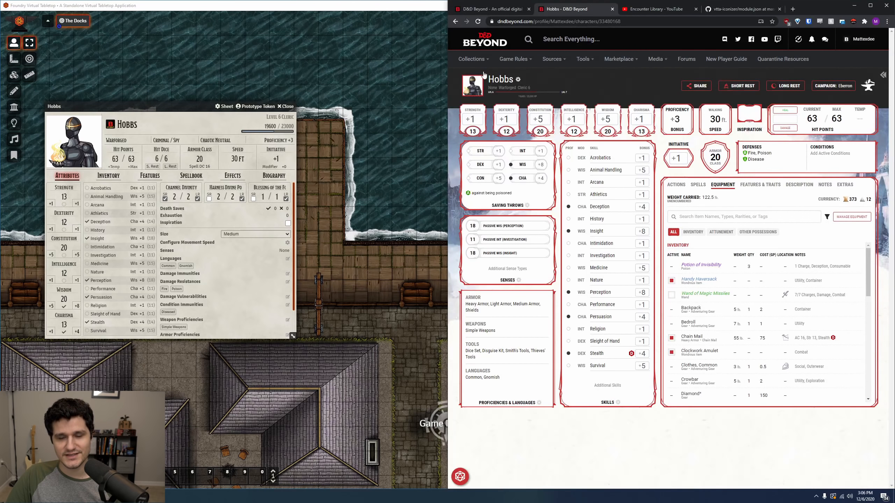
left_click(490, 8)
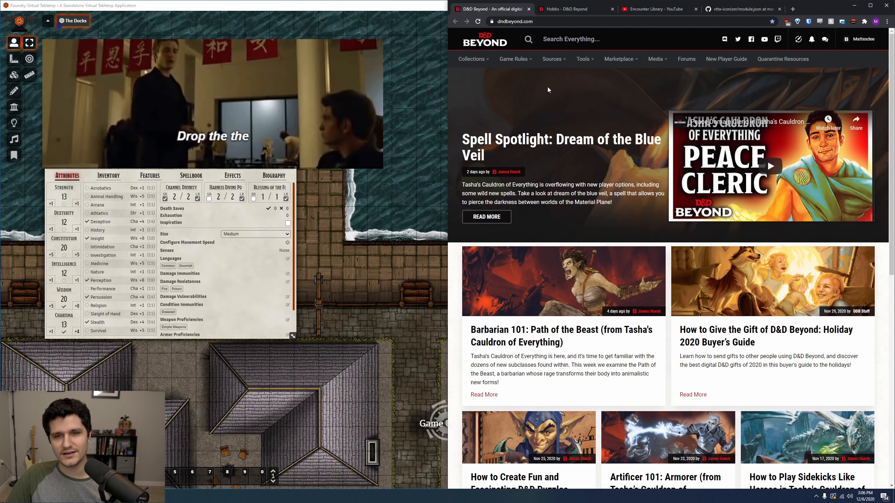
right_click(547, 90)
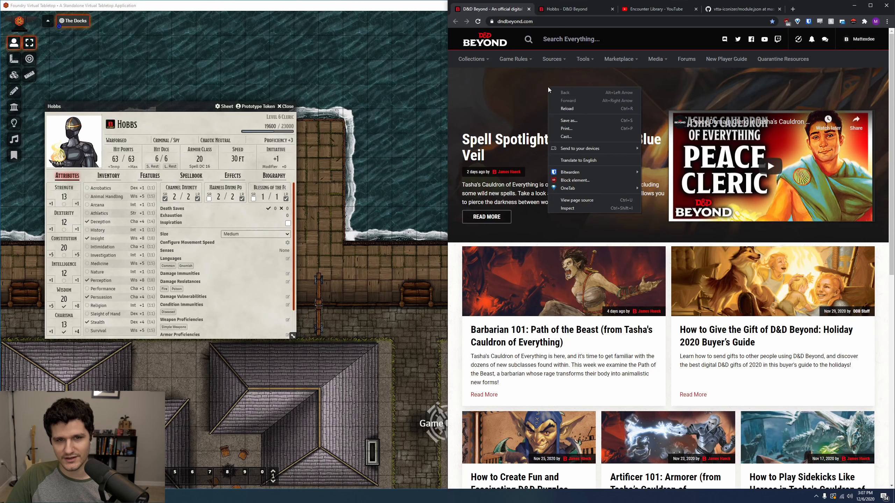
left_click(575, 208)
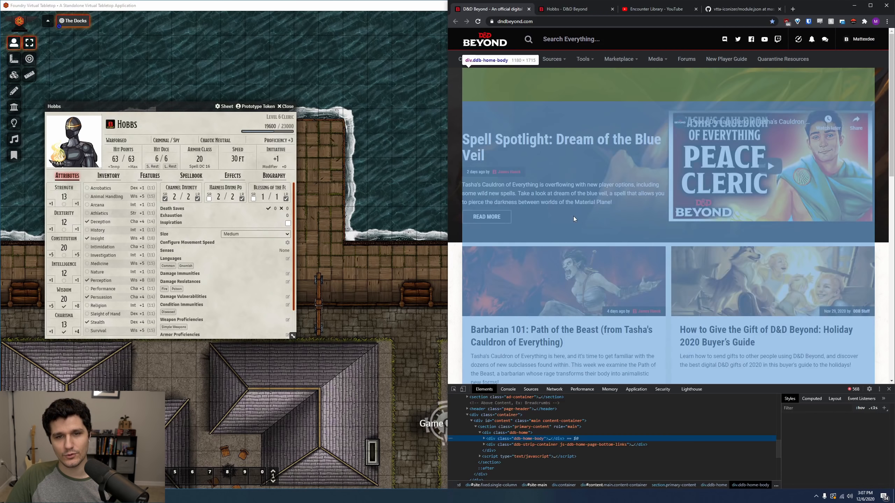
Dock the developer tools to the side of the browser page, and dock them back underneath it.
left_click(879, 389)
left_click(886, 401)
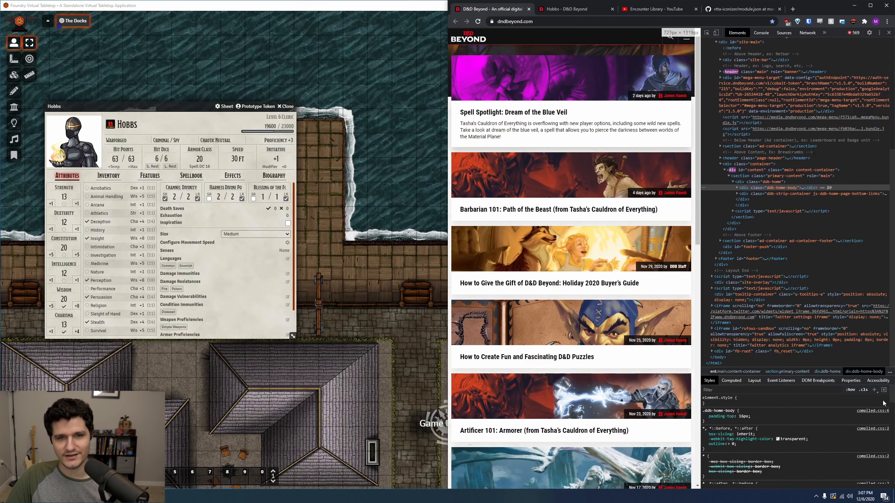
left_click(879, 33)
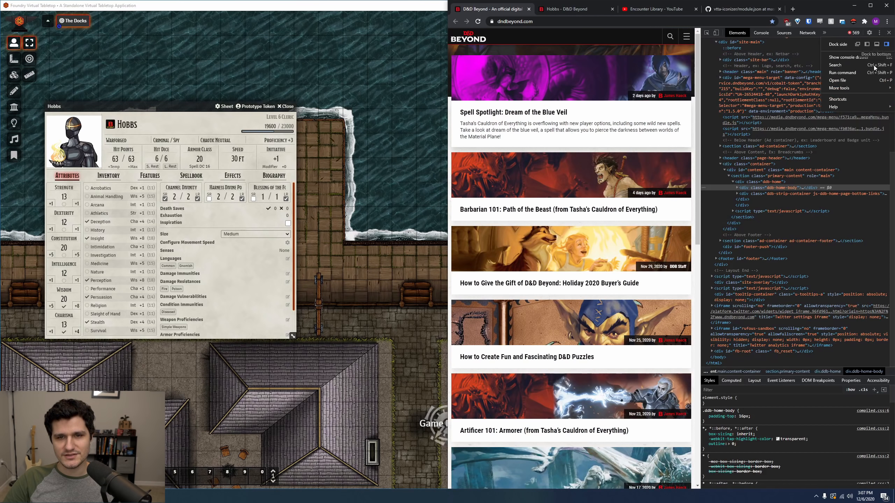
left_click(877, 47)
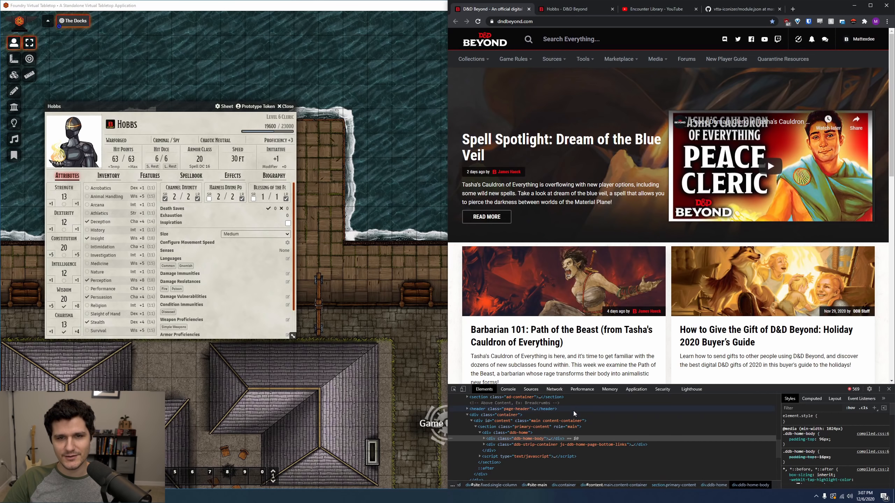
Display the stored cookies for the D&D Beyond site in the developer tools and find the Cobalt session cookie.
left_click(637, 389)
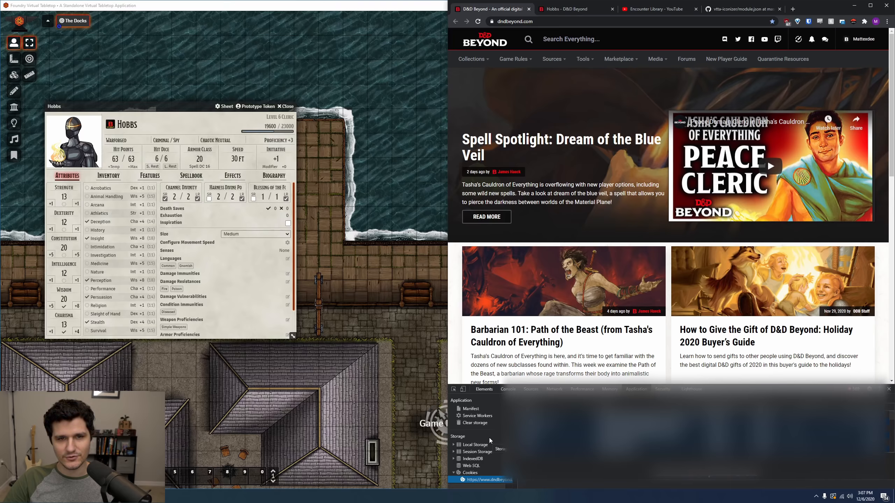
scroll(482, 450, "down", 2)
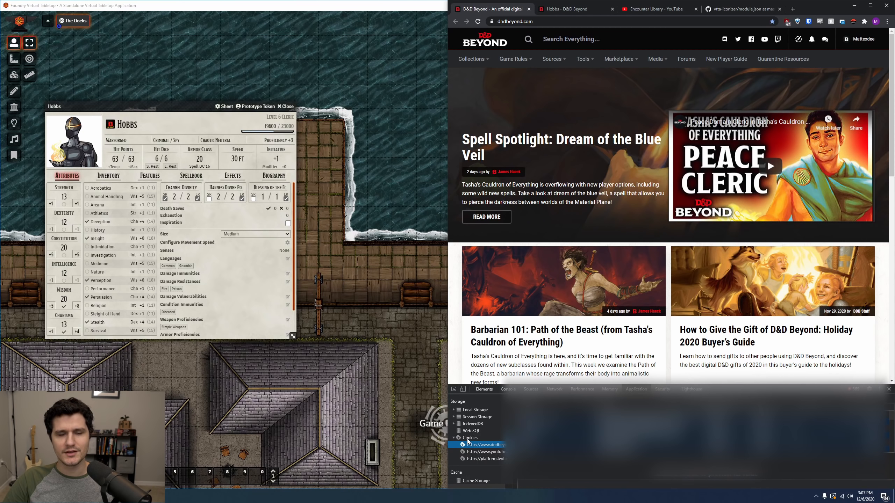
left_click(543, 399)
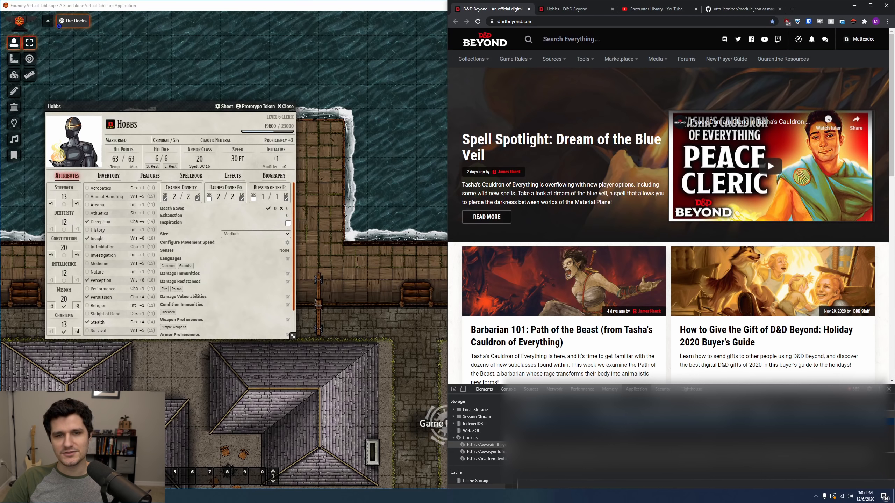
Back in Foundry, paste the DDB Cobalt Cookie into the D&D Beyond Importer module settings and save the changes.
left_click(383, 405)
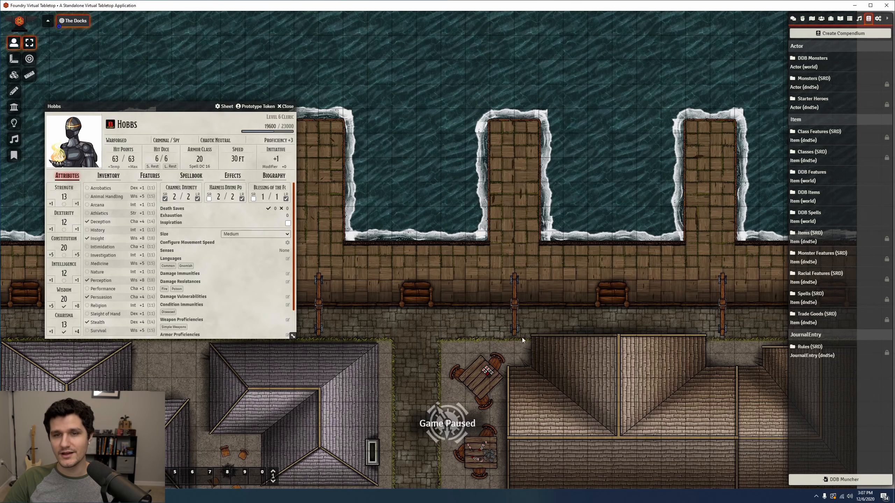
left_click(878, 18)
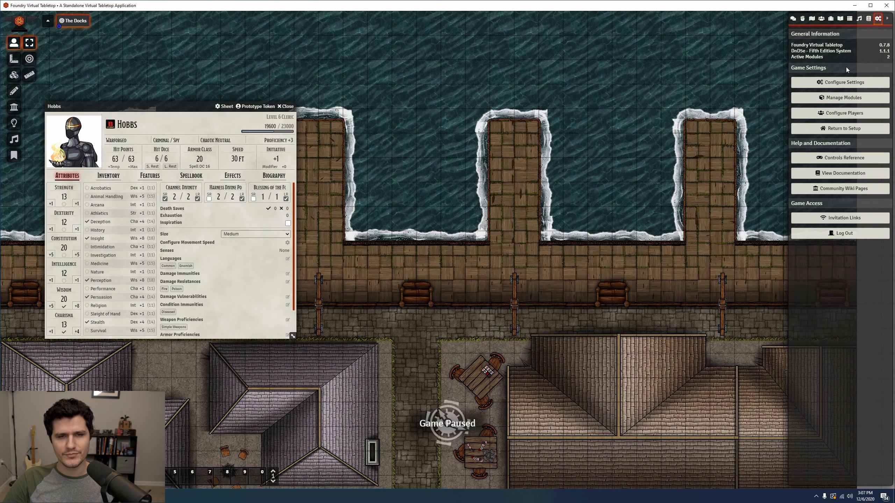
left_click(840, 83)
left_click(341, 81)
left_click_drag(317, 68, 500, 57)
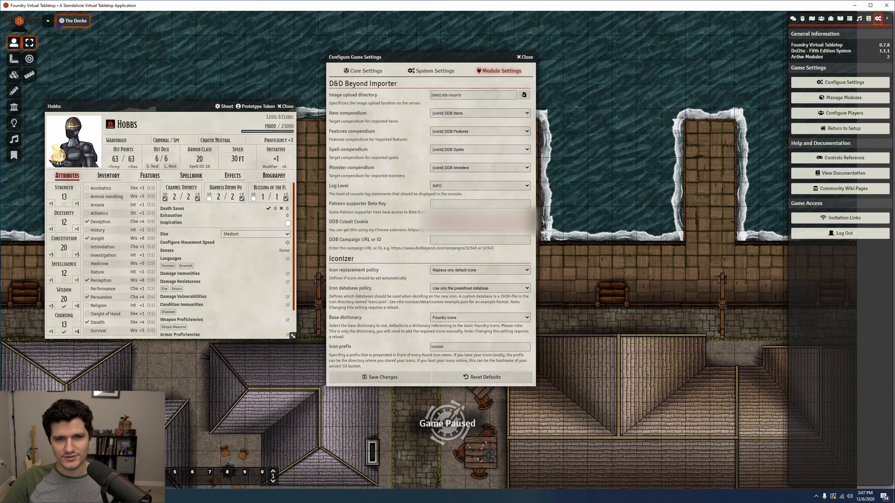
left_click(389, 377)
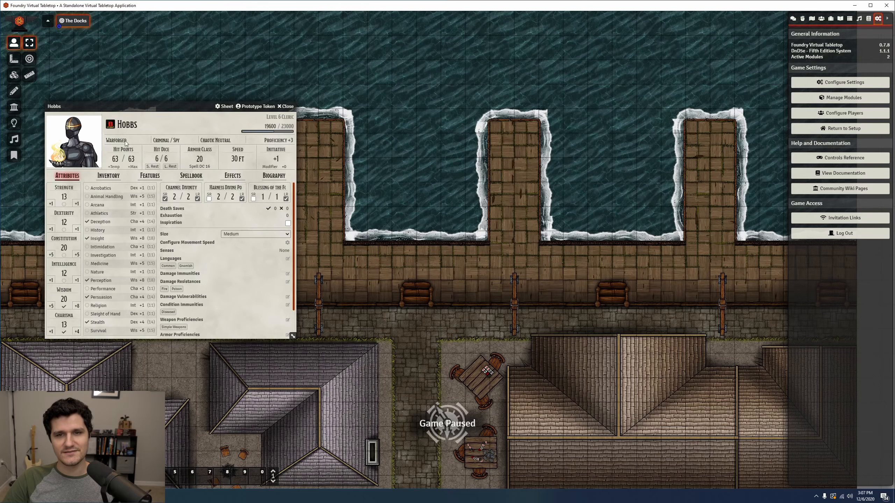
Reopen Hobbs's D&D Beyond import options, show the character's spellbook and run the import again.
left_click(108, 124)
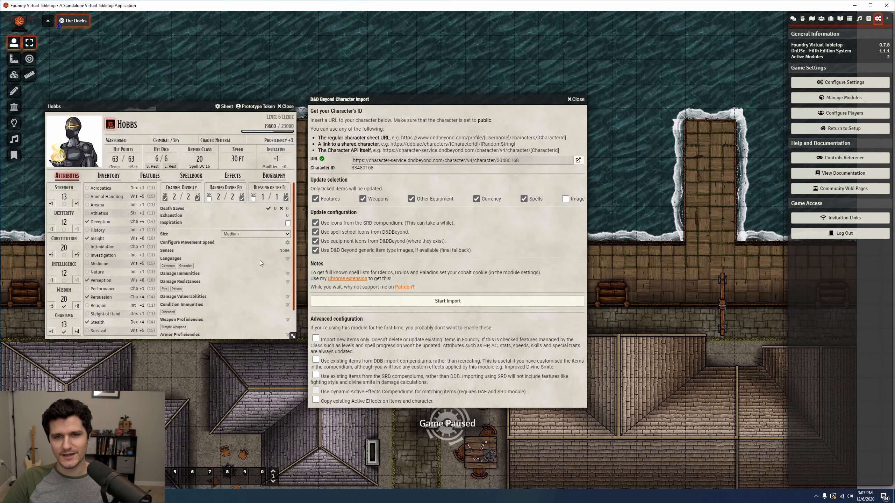
left_click(193, 175)
left_click(331, 301)
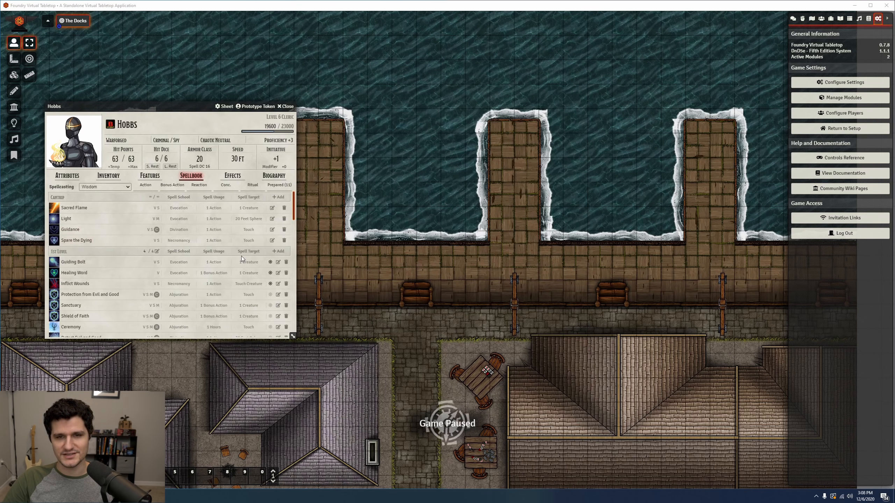
Examine Hobbs's reimported spellbook, both in full and filtered to prepared spells only, and clear the filter.
scroll(241, 261, "down", 2)
scroll(241, 261, "down", 1)
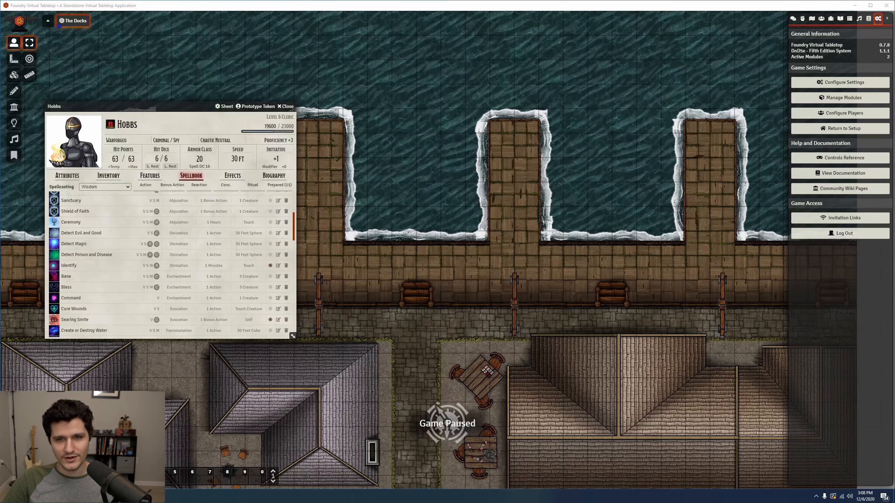
scroll(183, 246, "down", 1)
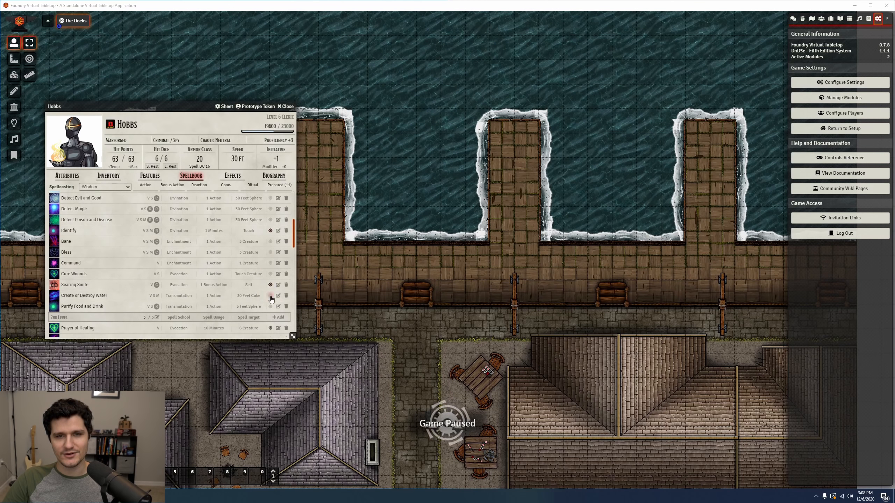
scroll(235, 275, "up", 4)
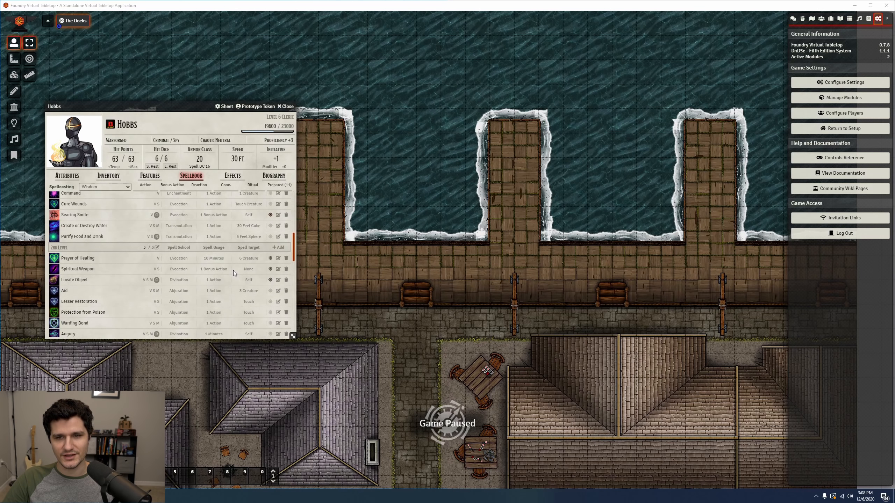
left_click(273, 186)
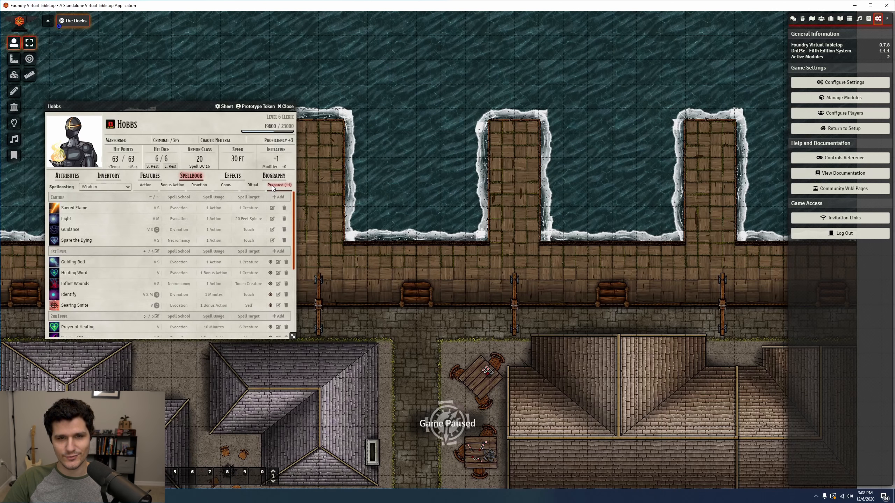
scroll(206, 226, "down", 4)
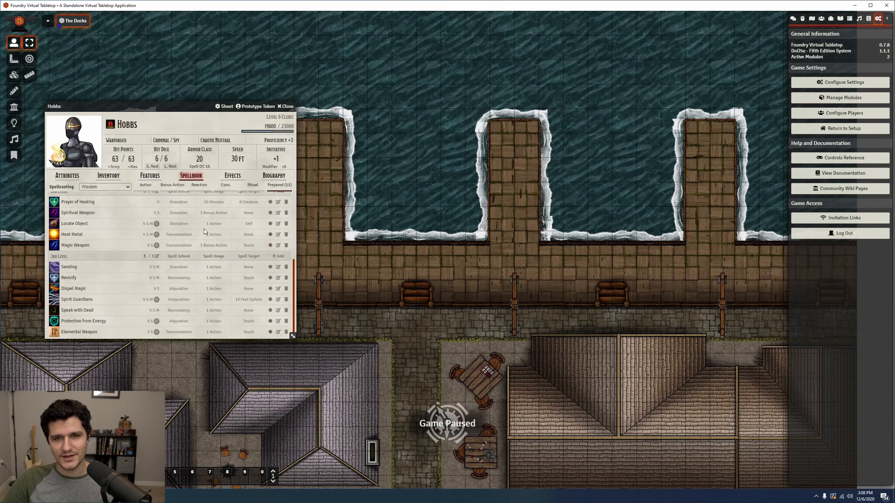
scroll(207, 227, "up", 4)
left_click(277, 186)
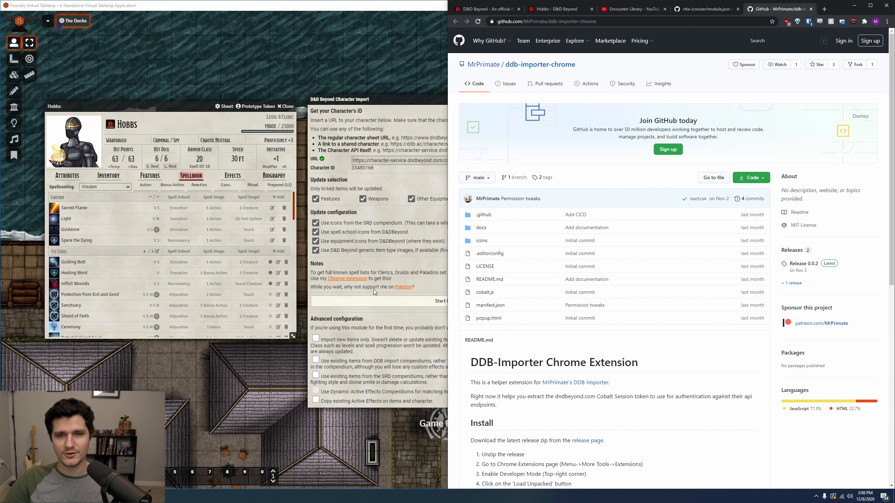
Read the DDB-Importer Chrome Extension's install and usage instructions on GitHub, and close Foundry's D&D Beyond Character Import window.
scroll(892, 179, "down", 7)
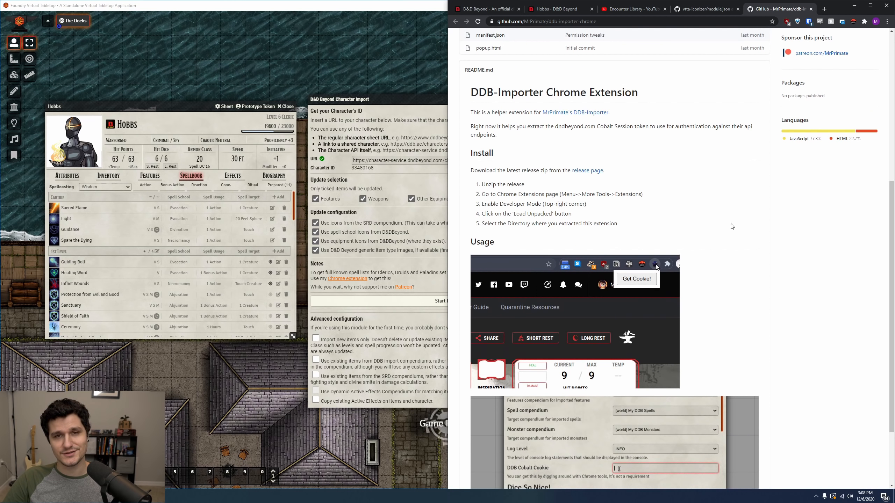
left_click(400, 96)
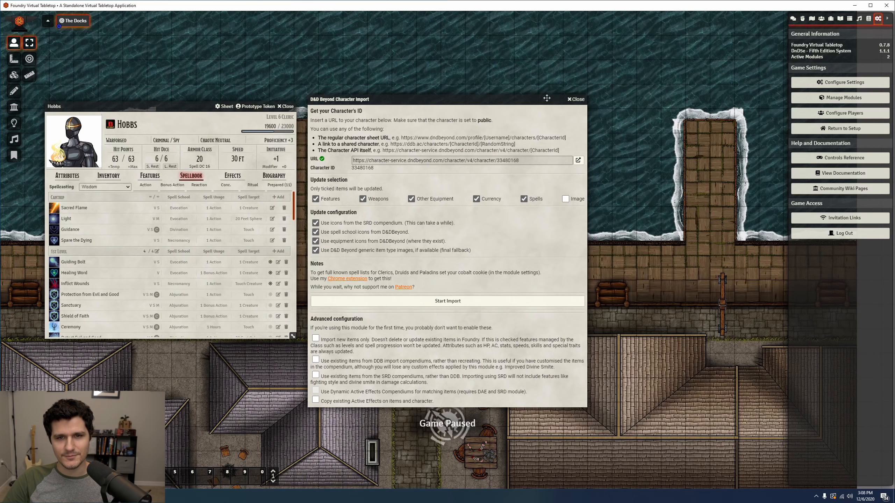
left_click(568, 100)
Inspect the DDB Spells and DDB Features compendiums, close both and show the features on Hobbs's sheet.
left_click(868, 19)
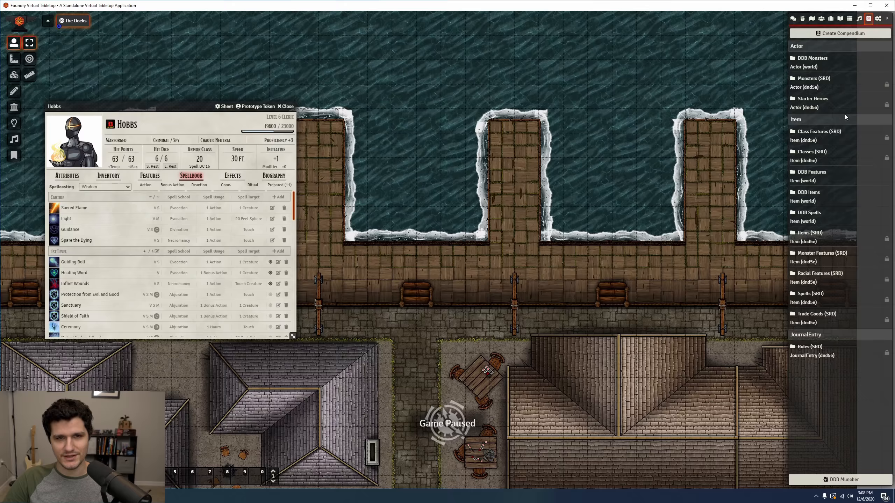
left_click(815, 214)
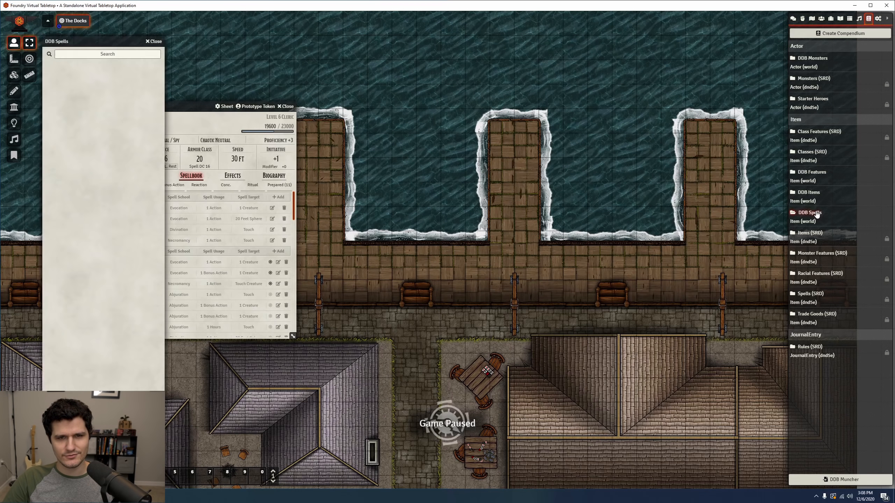
left_click(810, 172)
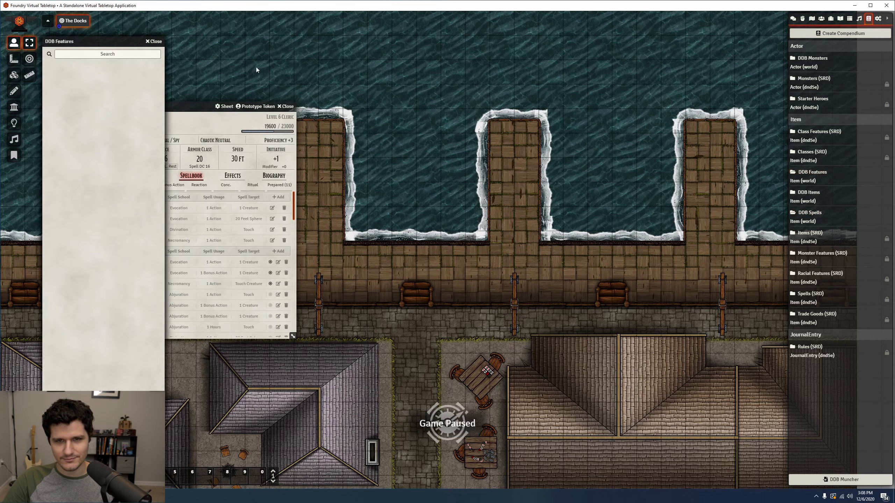
left_click_drag(292, 38, 255, 38)
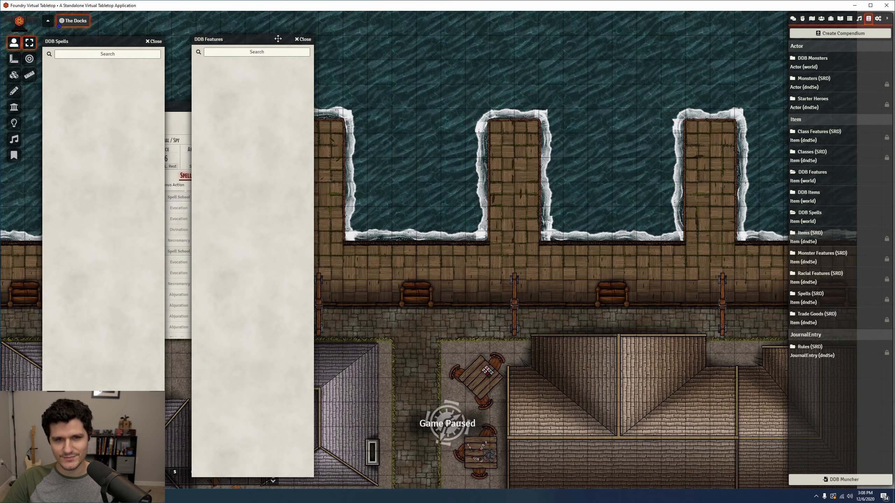
left_click(303, 39)
left_click(153, 41)
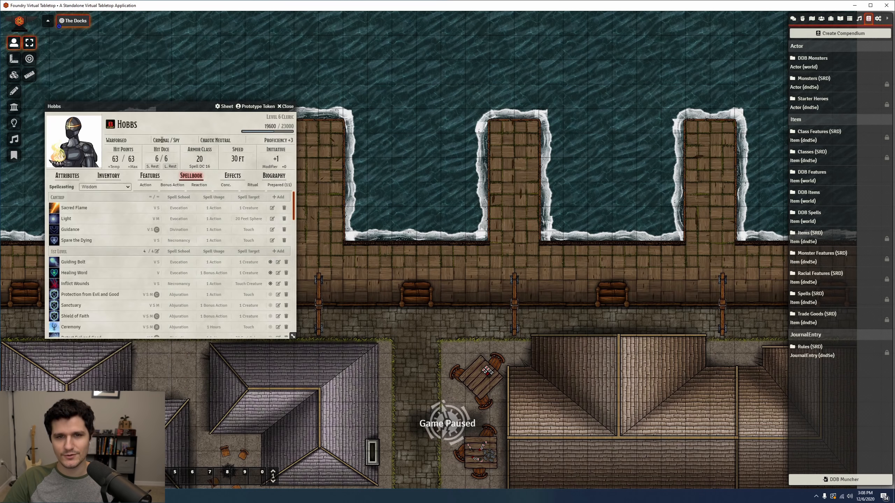
left_click(149, 178)
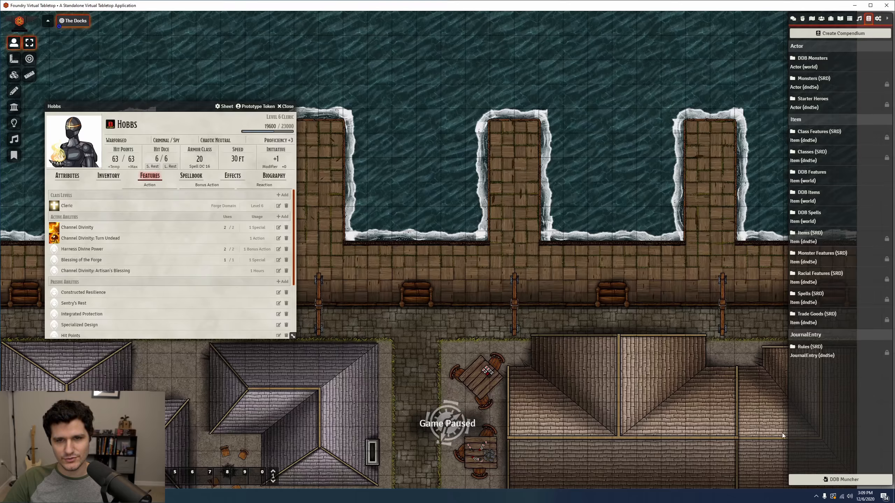
Open the DDB Muncher and run Spell Munch with updating of existing things and remote D&D Beyond images enabled.
left_click(844, 480)
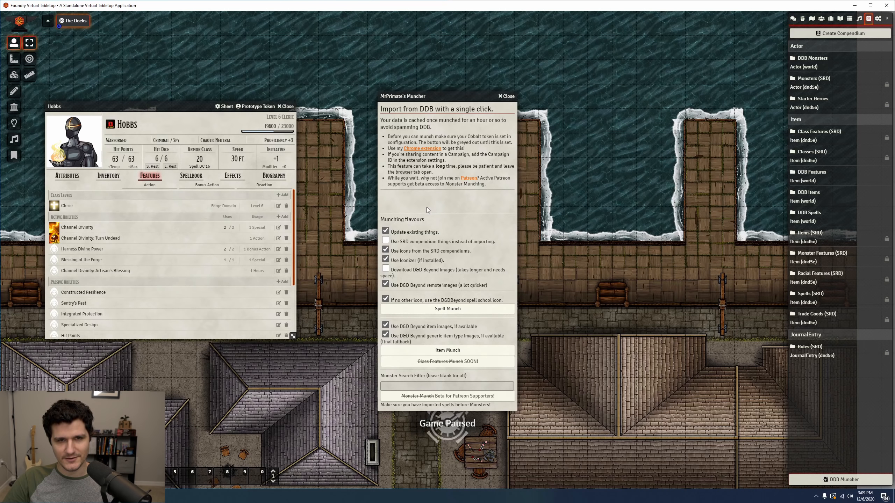
left_click(384, 232)
left_click(384, 232)
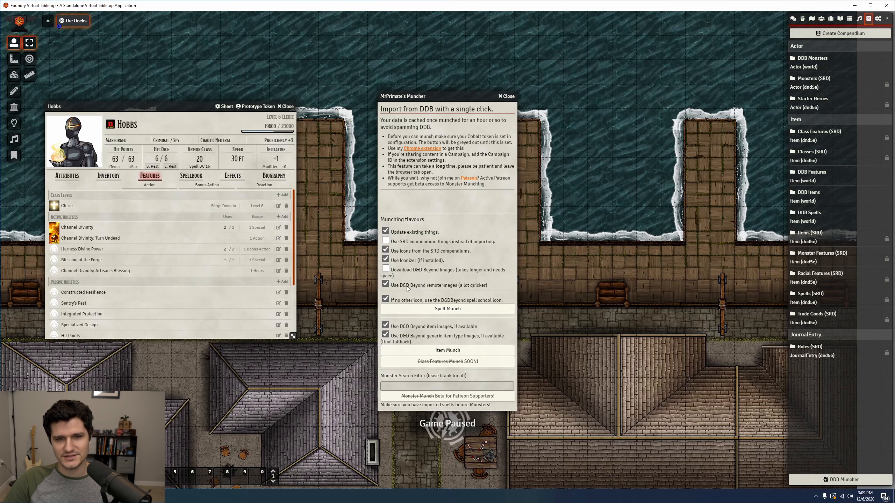
left_click(386, 268)
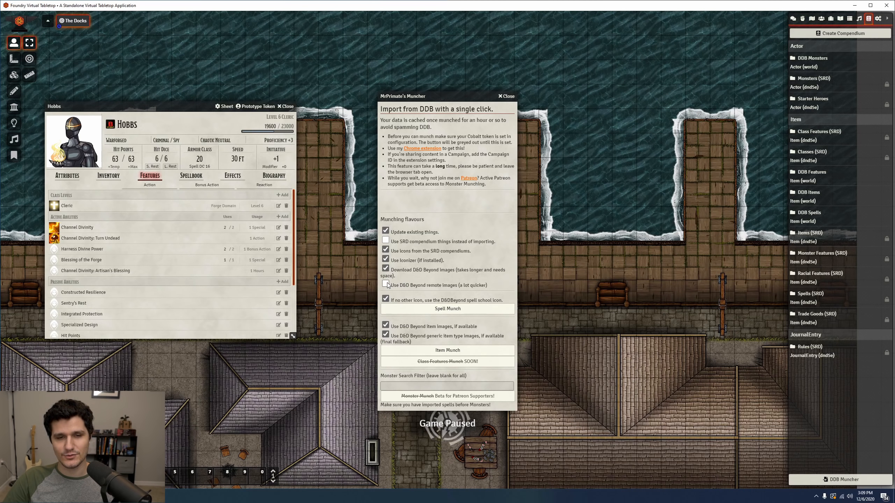
left_click(386, 284)
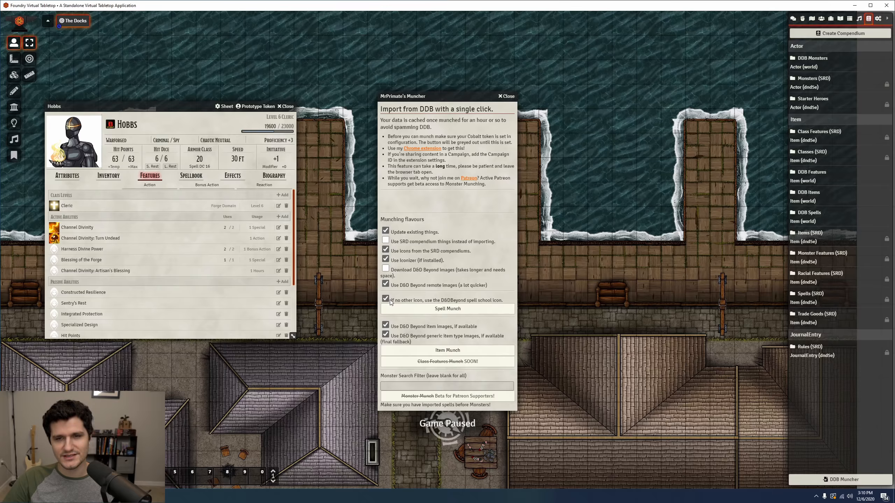
left_click(422, 309)
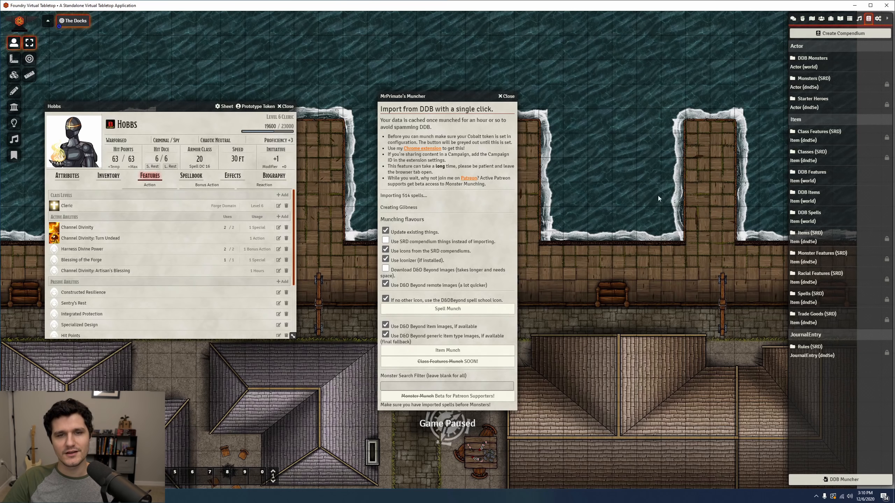
Inspect the imported spells in the DDB Spells compendium through to its end and close it.
left_click(798, 214)
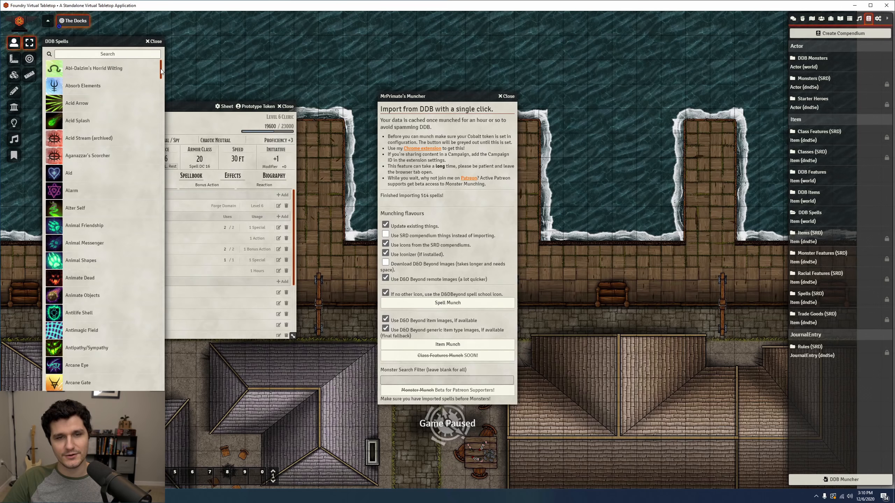
left_click_drag(160, 69, 173, 460)
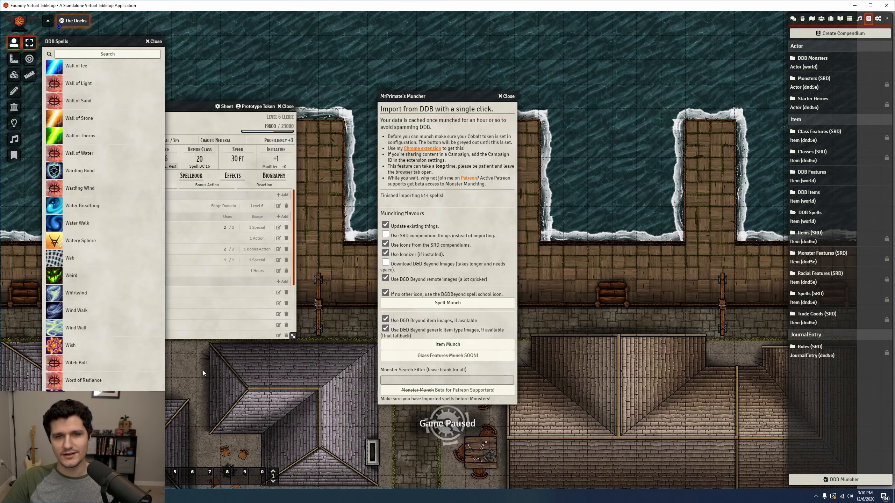
left_click(153, 41)
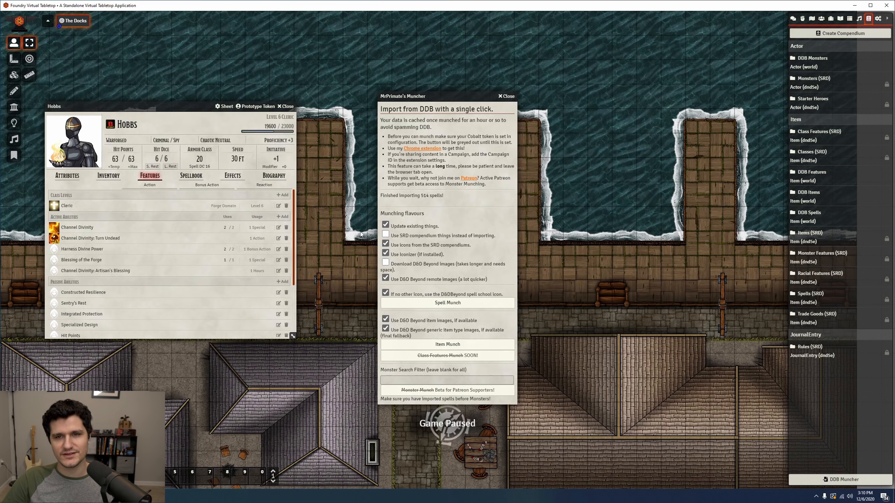
Run Item Munch, look through the DDB Items compendium to its end and close it.
left_click(435, 344)
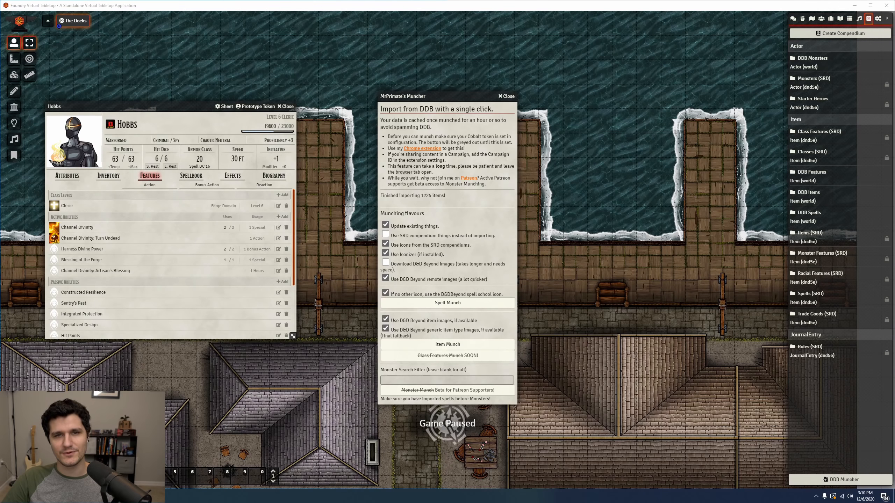
left_click(809, 192)
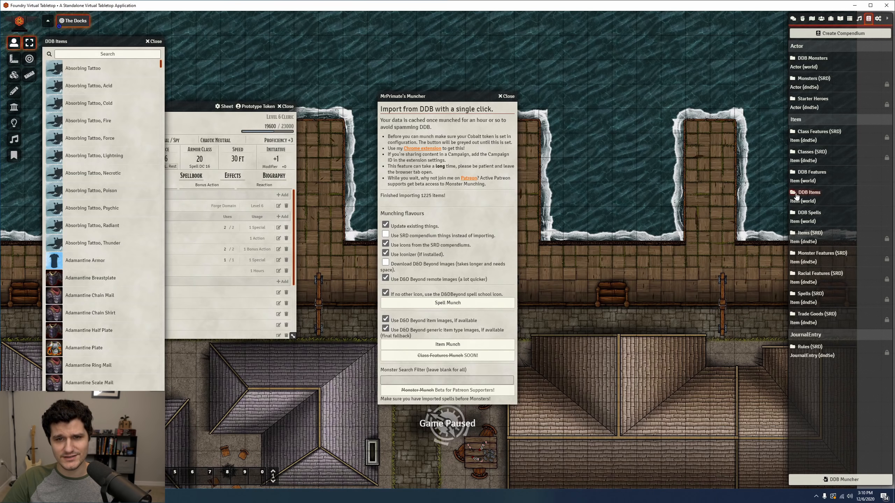
left_click_drag(161, 66, 167, 474)
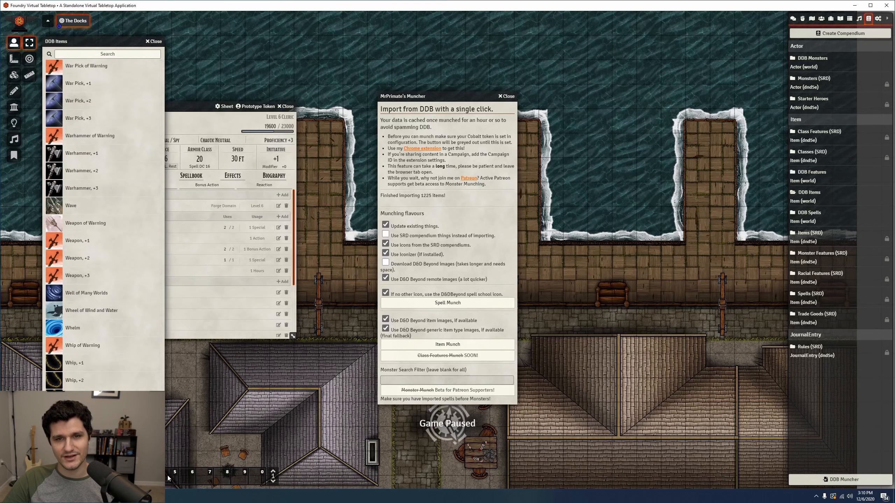
left_click(148, 41)
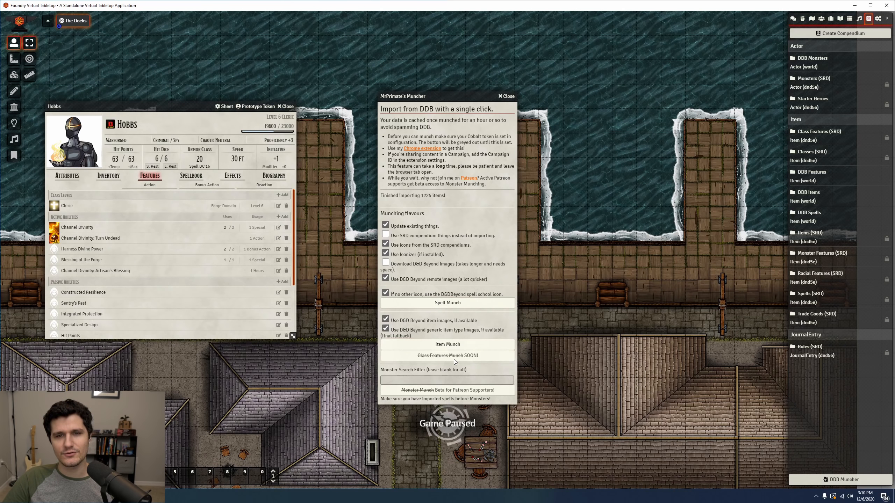
View the importer developer's Patreon page from Hobbs's D&D Beyond Character Import window, return to Foundry and close that import window.
left_click(430, 379)
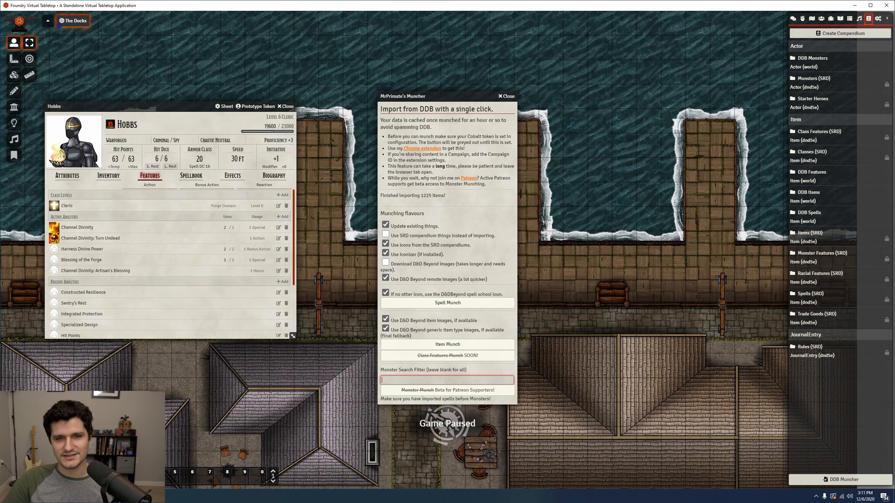
left_click(110, 124)
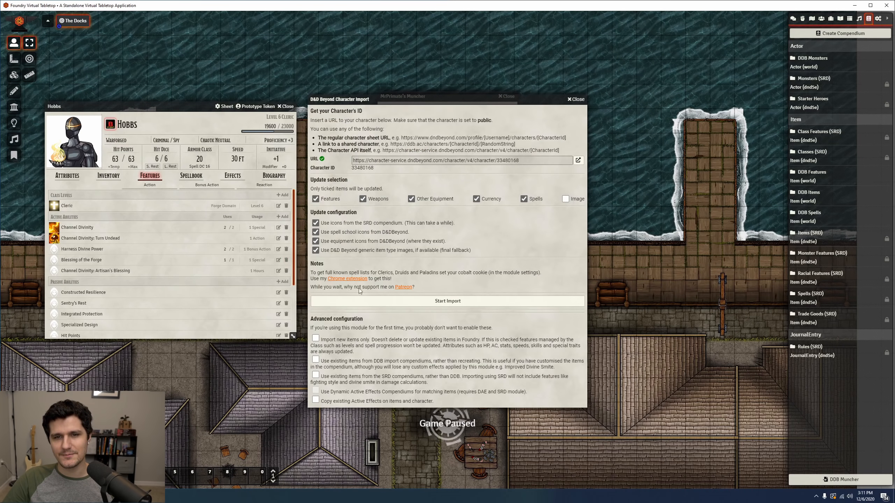
left_click(402, 287)
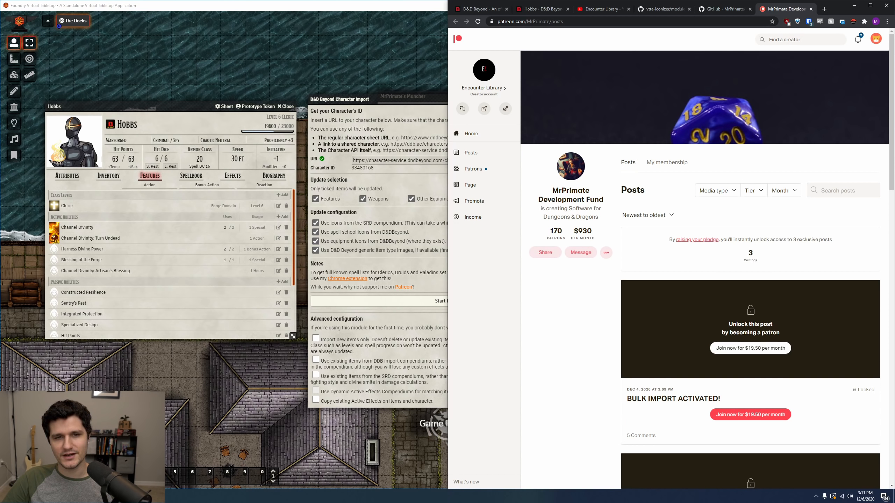
key("alt+Tab")
left_click(576, 99)
Enter the Patreon supporter beta key in the D&D Beyond Importer module settings, leave the campaign URL or ID blank, and save.
left_click(878, 18)
left_click(840, 82)
left_click(499, 71)
left_click(460, 237)
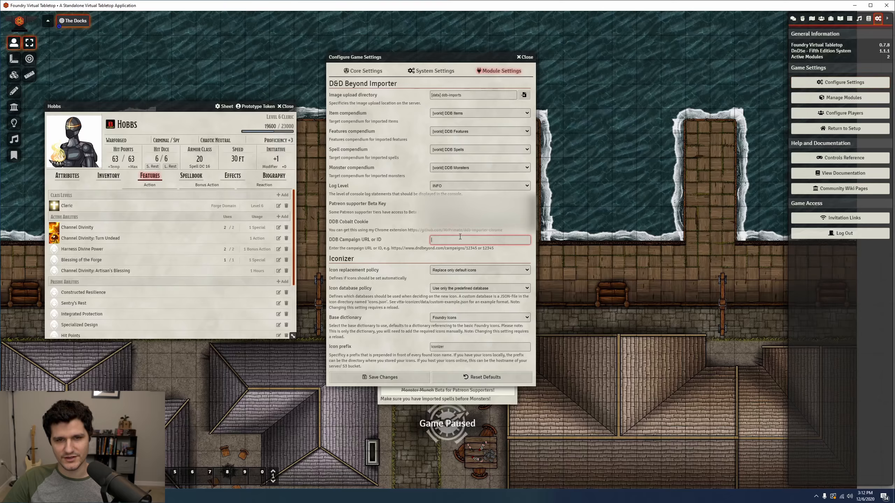
left_click(481, 204)
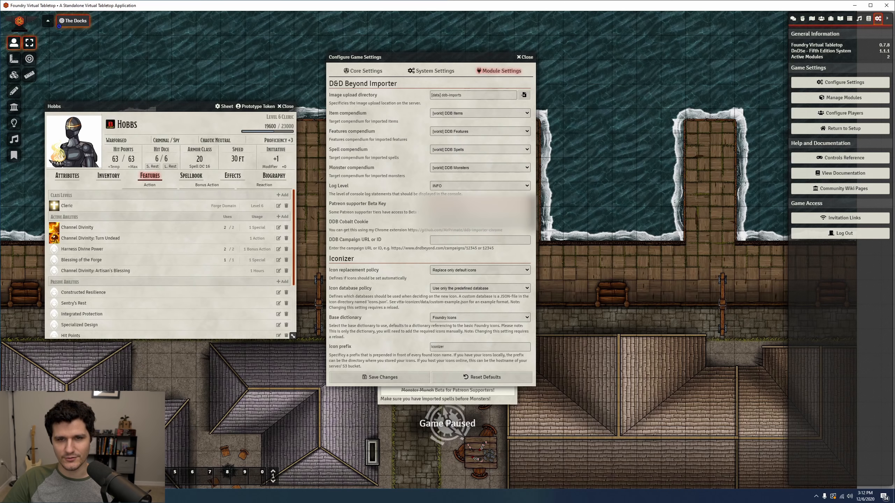
left_click(449, 240)
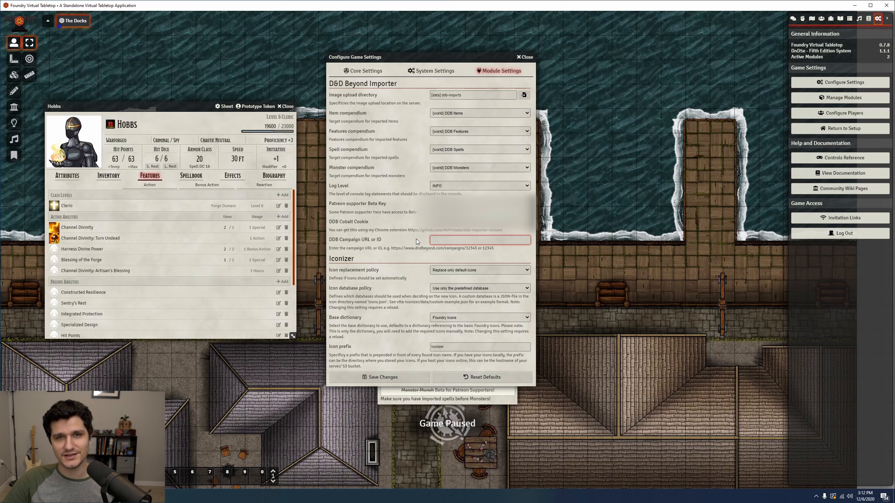
left_click(399, 380)
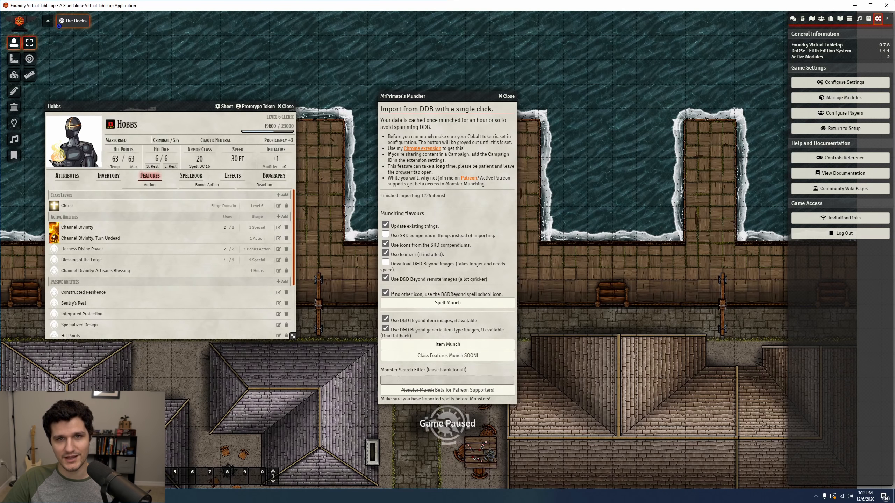
Reopen the DDB Muncher and run Monster Munch with the monster search filter set to "mind flayer".
left_click(420, 382)
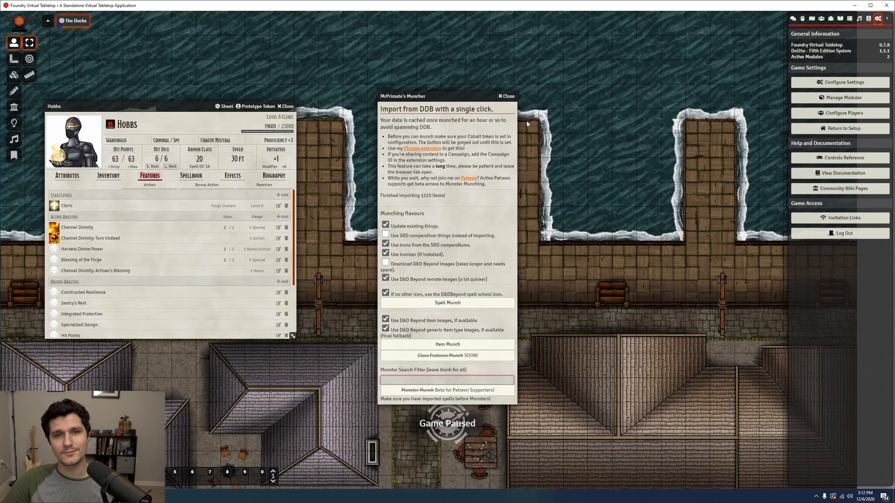
left_click(506, 96)
left_click(868, 18)
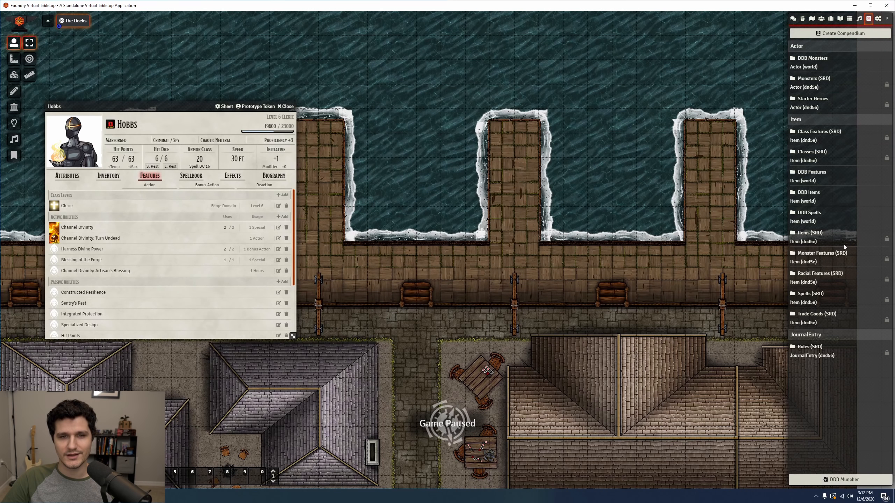
left_click(841, 480)
left_click(447, 386)
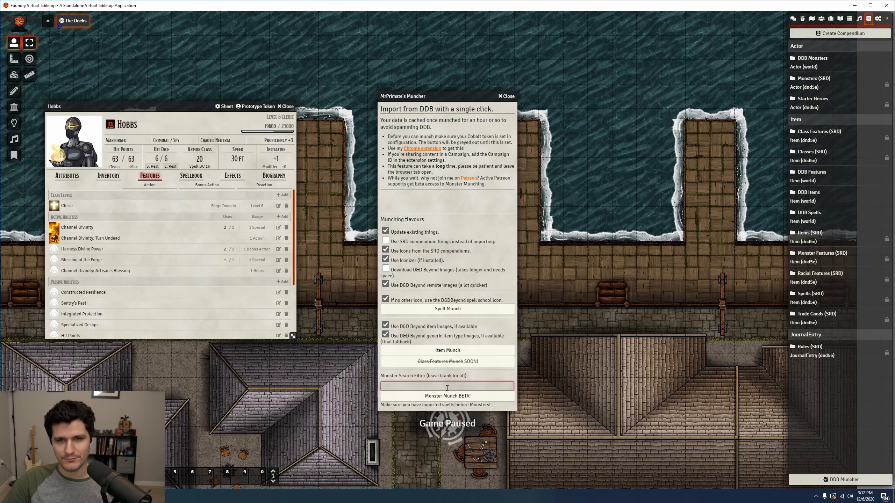
type("mind flayer")
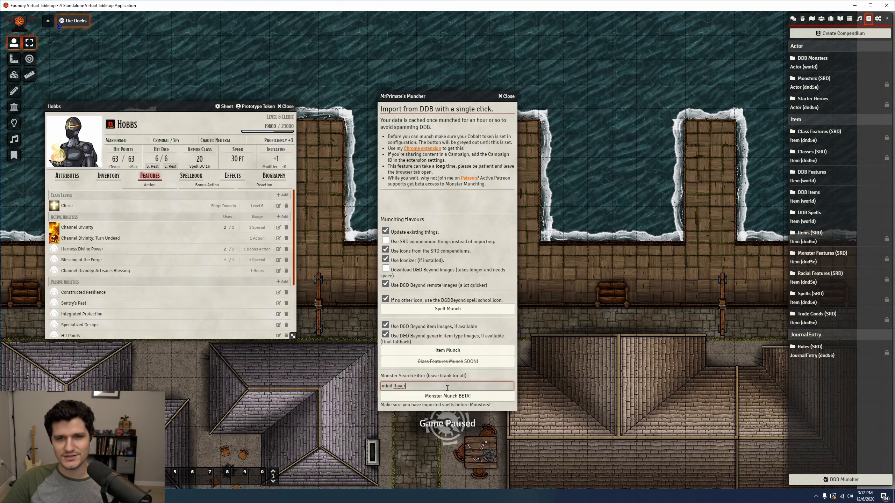
left_click(446, 396)
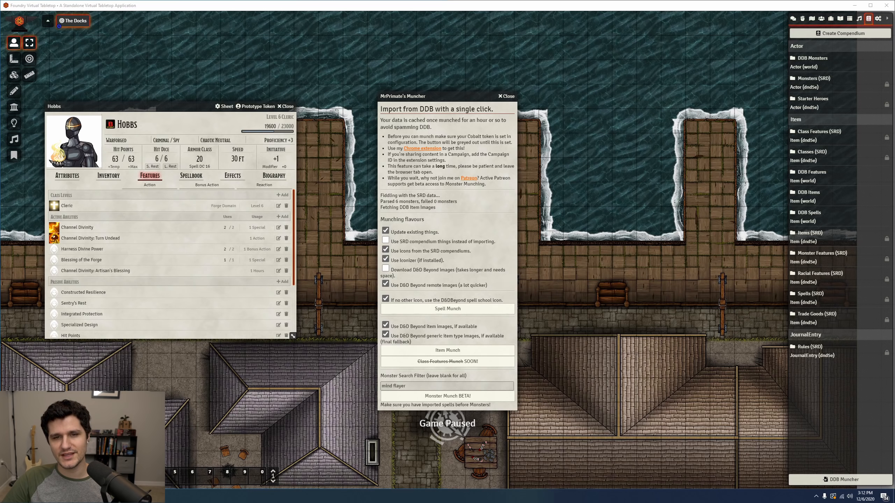
Open the DDB Monsters compendium and close the DDB Muncher.
left_click(823, 19)
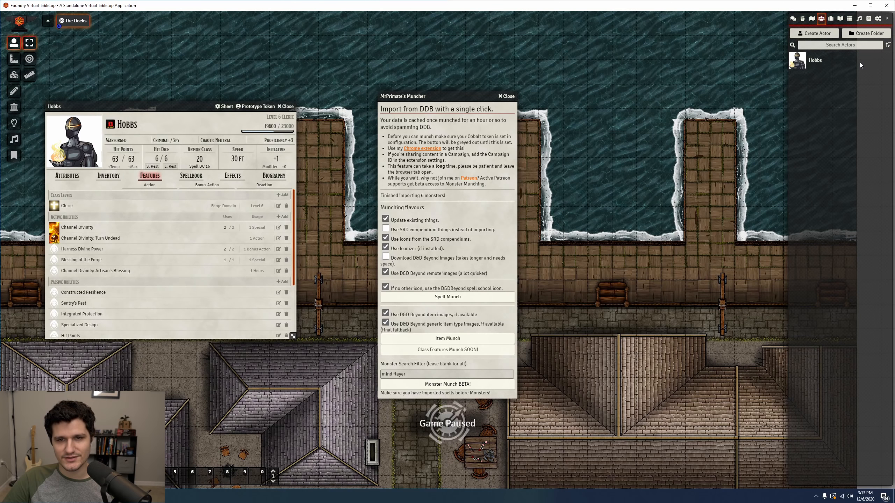
left_click(869, 19)
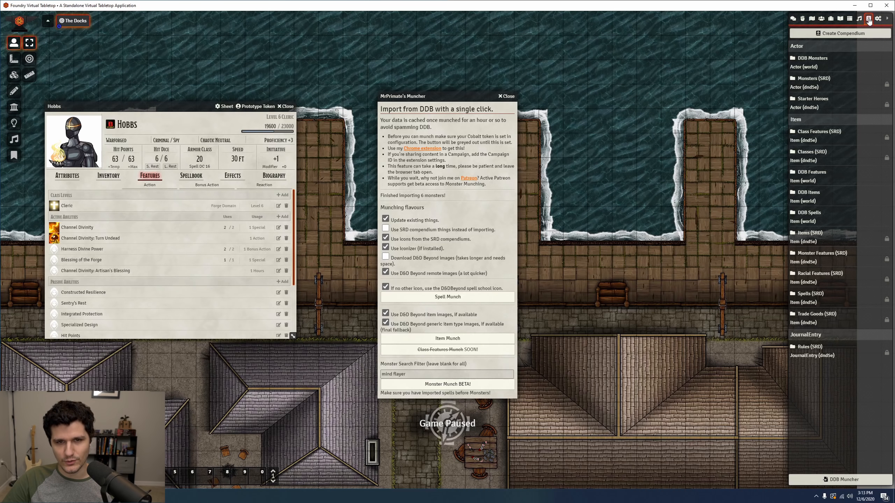
left_click(814, 58)
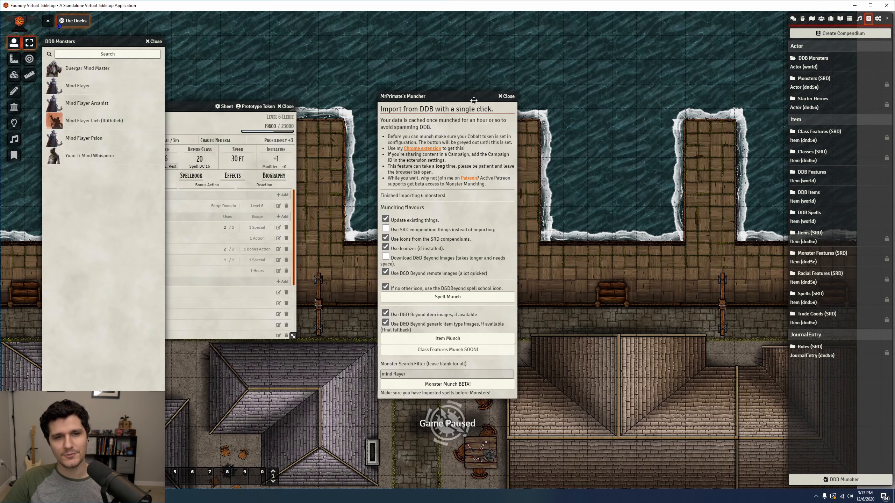
left_click(504, 97)
Place the Mind Flayer Psion from DDB Monsters on the dock walkway, open its sheet and set the sheet beside the token.
left_click_drag(62, 141, 458, 270)
double_click(456, 268)
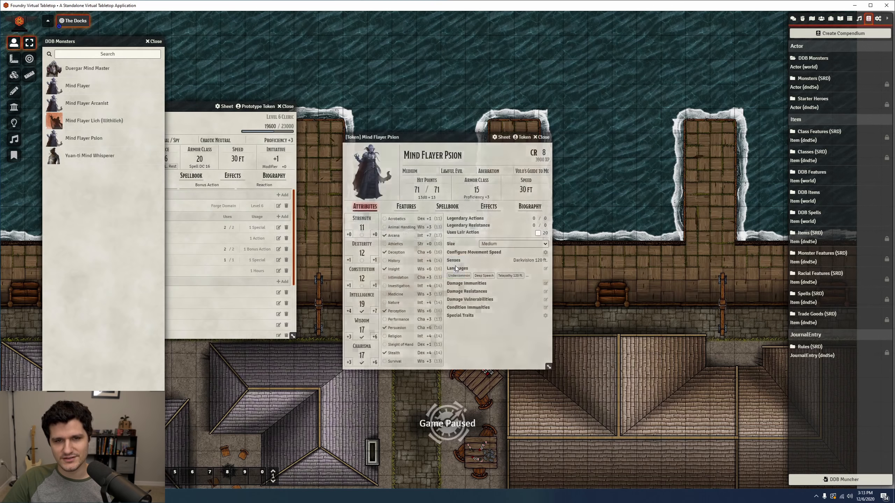
left_click_drag(436, 129, 612, 145)
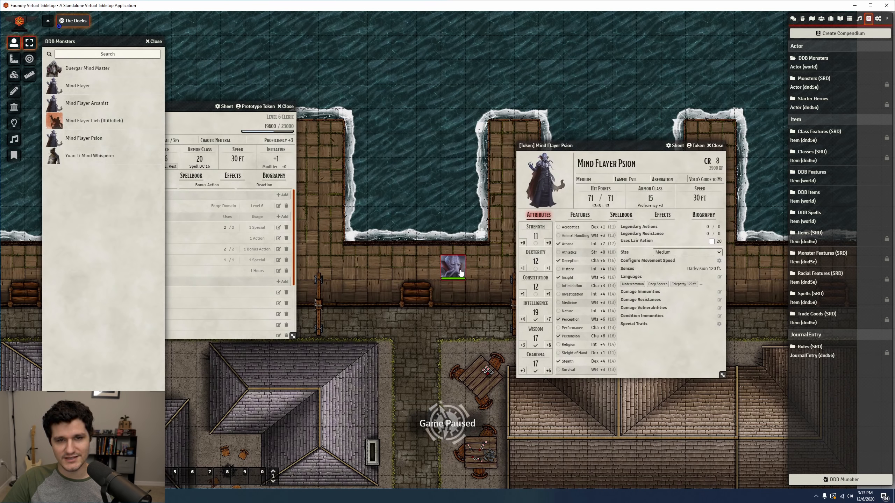
scroll(457, 293, "up", 5)
scroll(457, 294, "up", 5)
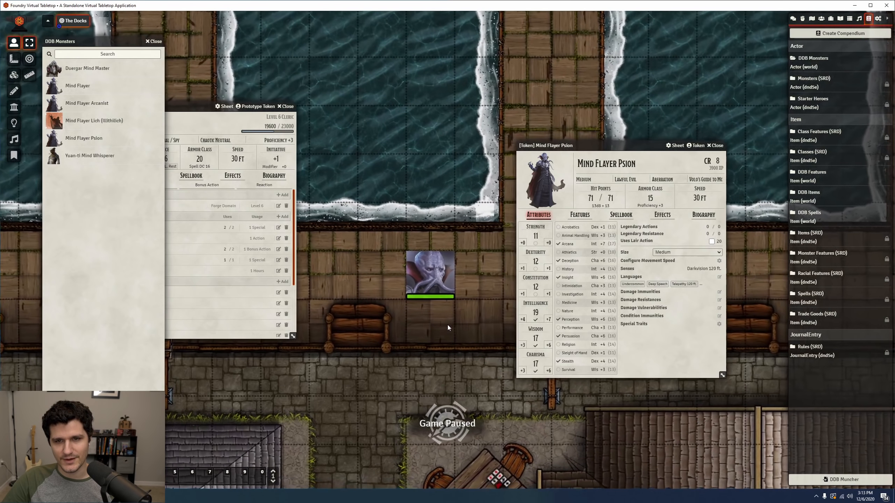
left_click_drag(448, 325, 444, 312)
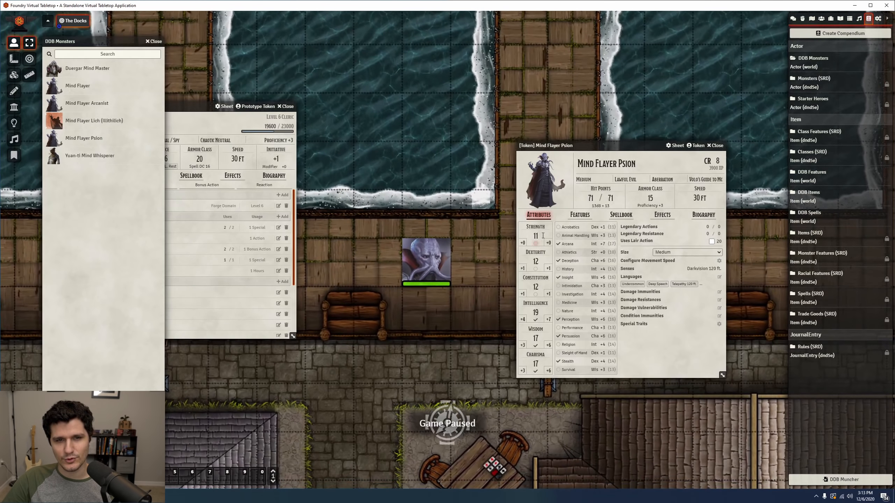
Use the Mind Flayer Psion's Tentacles, roll its attack and damage normally, try its Intelligence saving throw and dismiss the warning.
left_click(580, 215)
left_click(526, 244)
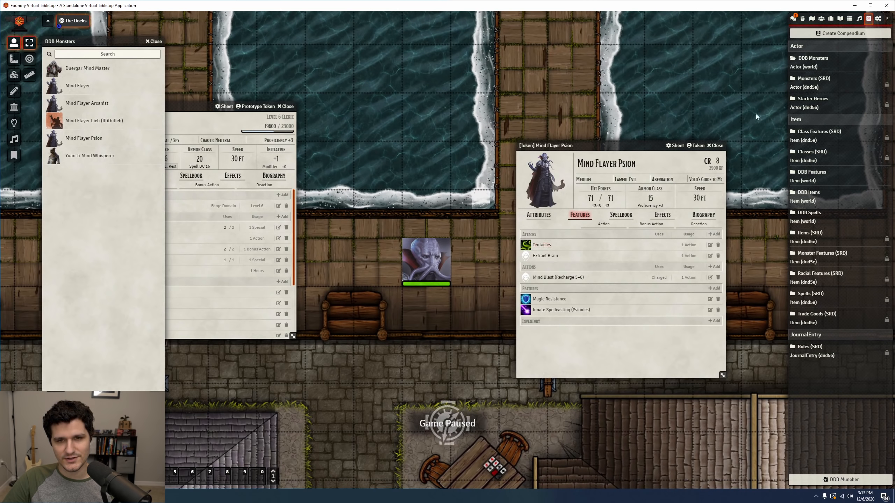
left_click(793, 18)
left_click(833, 89)
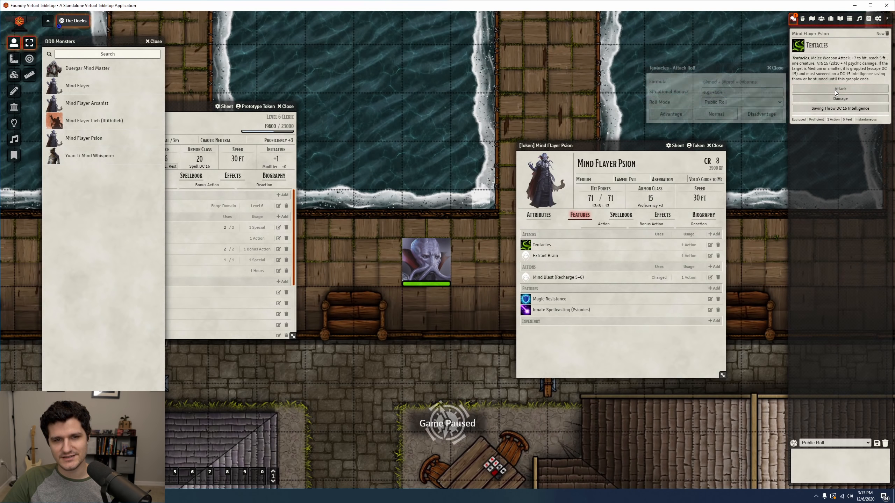
left_click(716, 114)
left_click(816, 99)
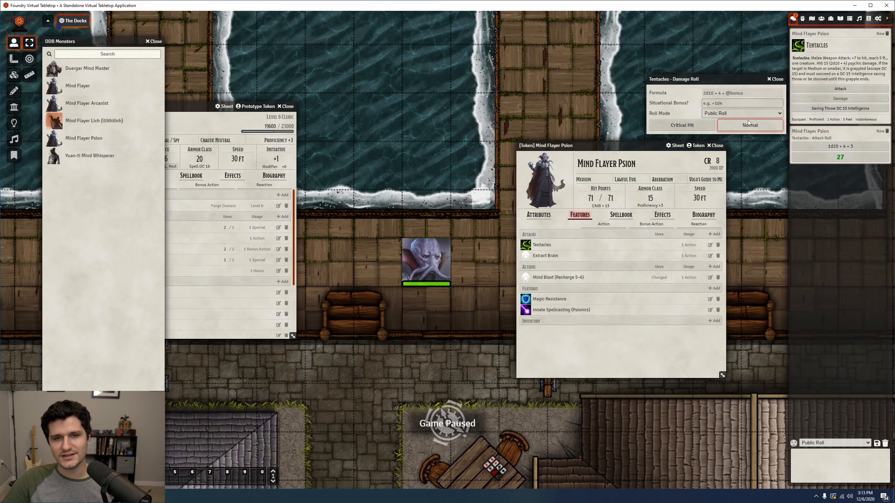
left_click(727, 123)
left_click(826, 110)
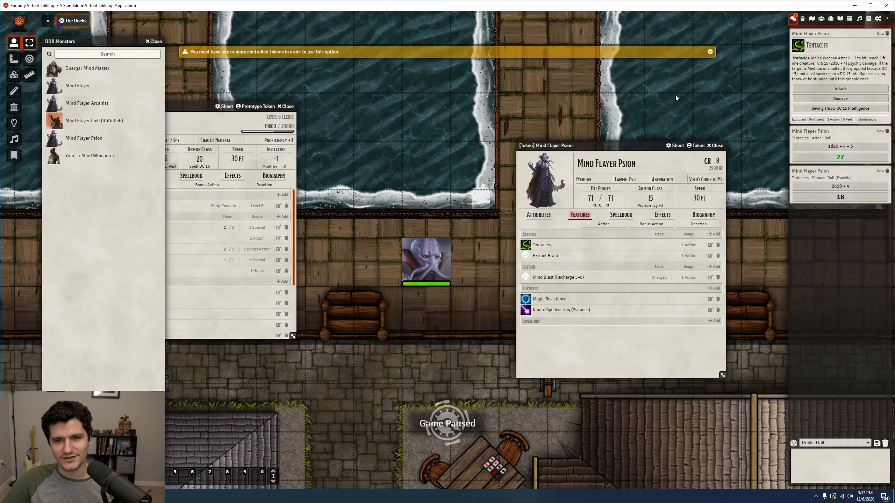
left_click(711, 52)
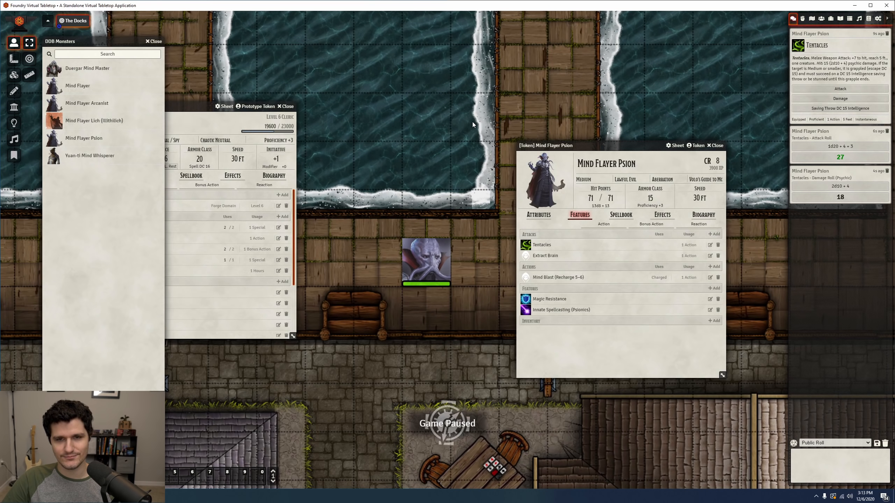
Close Hobbs's sheet and examine the Mind Flayer Psion's spellbook, effects, biography and attributes.
left_click(287, 107)
left_click_drag(286, 107, 455, 109)
left_click_drag(586, 143, 588, 152)
left_click(623, 224)
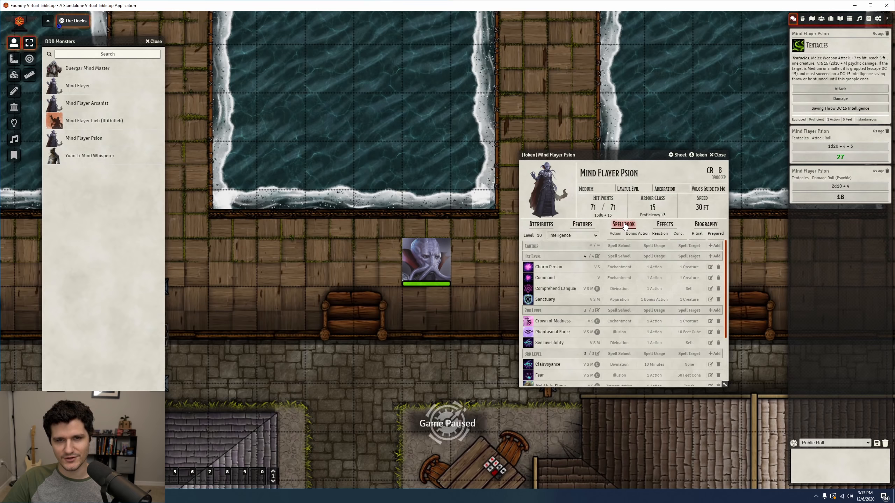
scroll(655, 282, "down", 2)
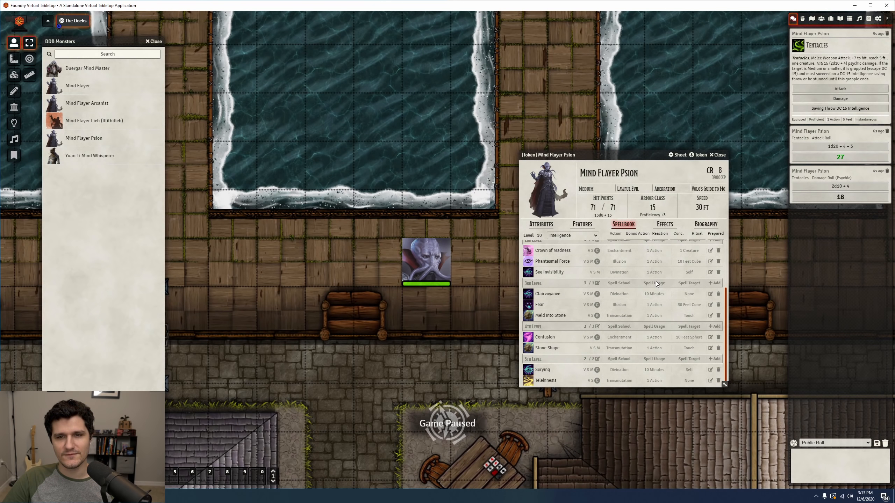
scroll(655, 283, "up", 1)
left_click(673, 228)
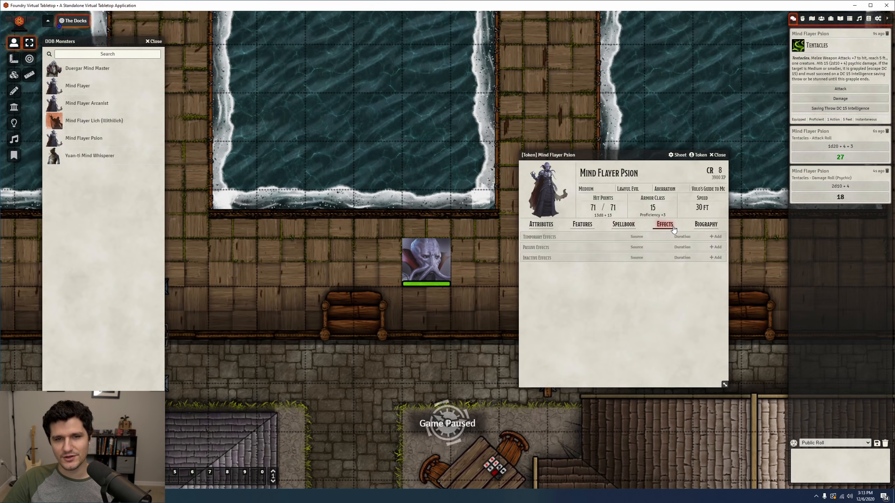
left_click(705, 224)
left_click(541, 224)
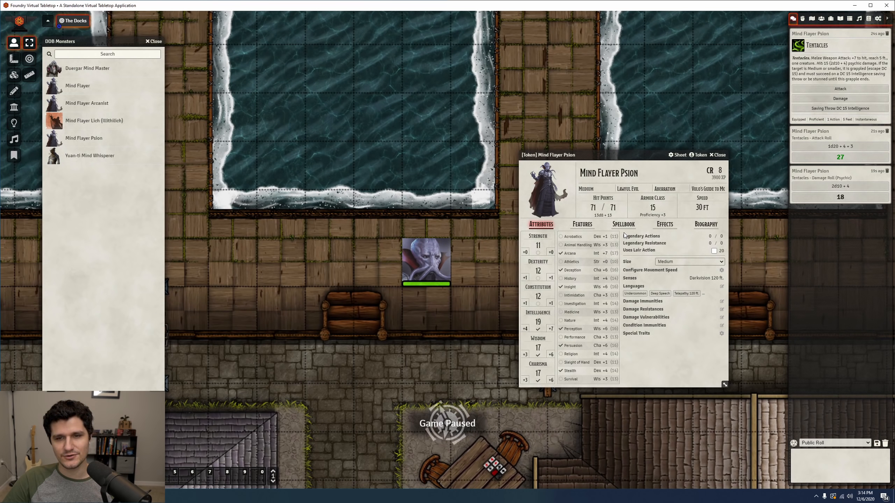
Close the Mind Flayer Psion sheet and the DDB Monsters compendium, and return to the setup screen.
left_click(716, 155)
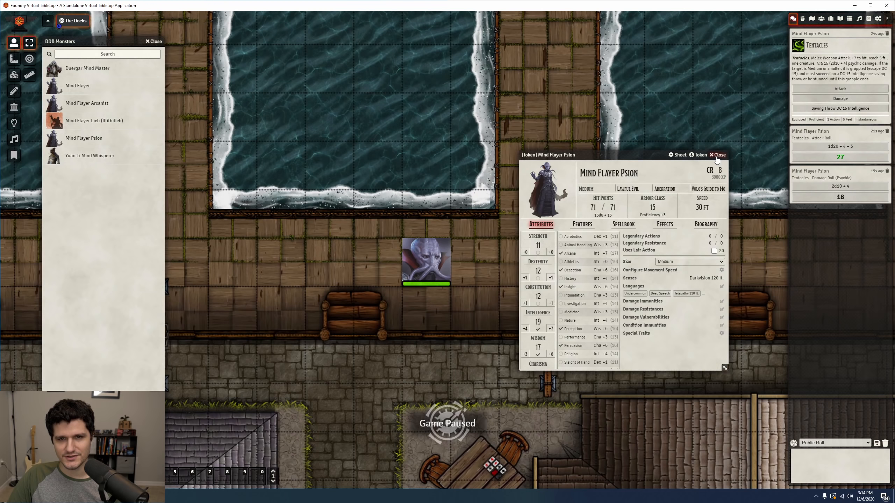
left_click(154, 42)
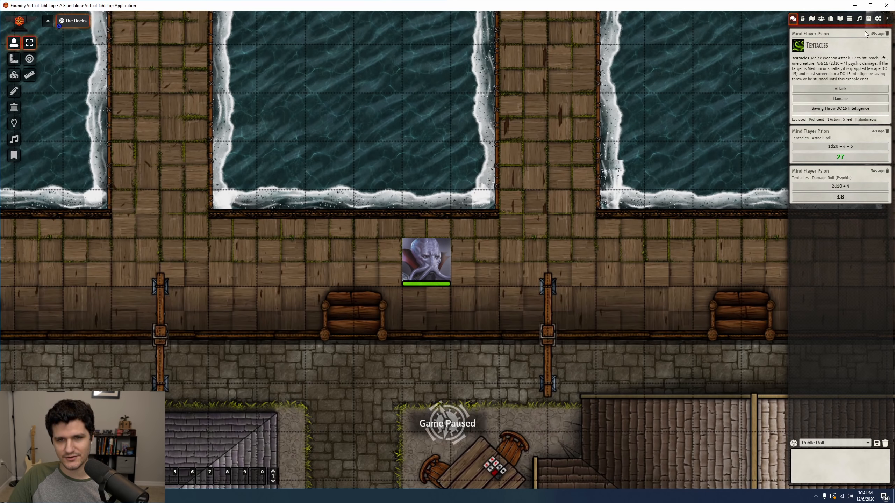
left_click(878, 18)
left_click(845, 127)
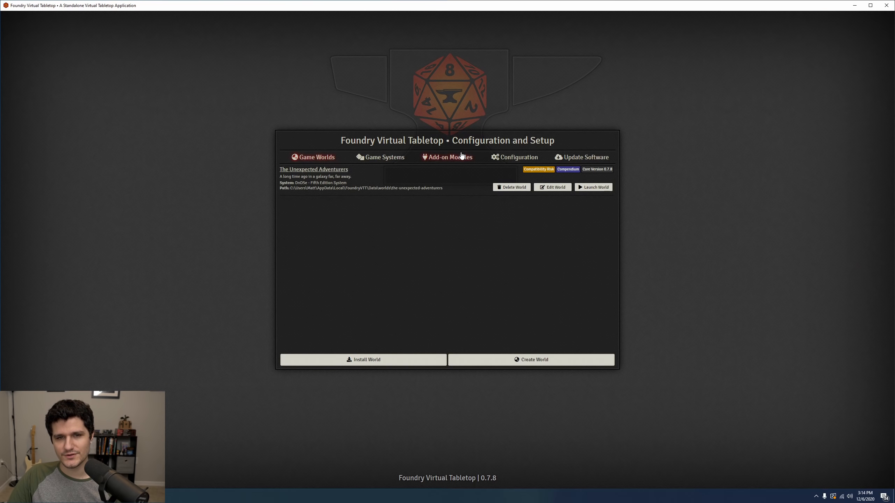
Find the Tokenizer add-on module in the package browser and install it.
left_click(448, 157)
left_click(363, 360)
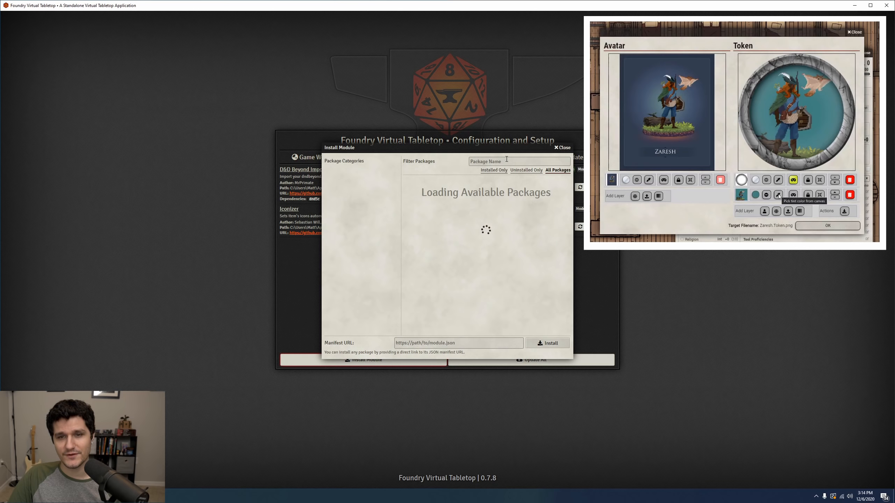
type("tokenizer")
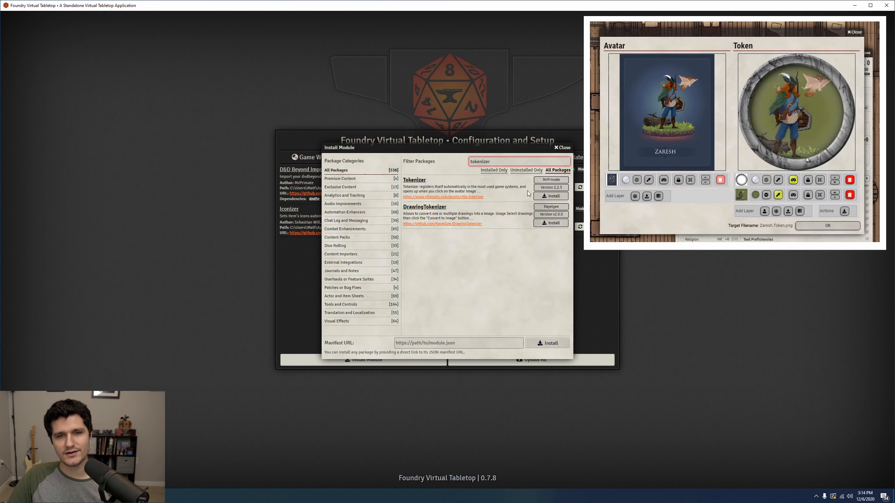
left_click(541, 196)
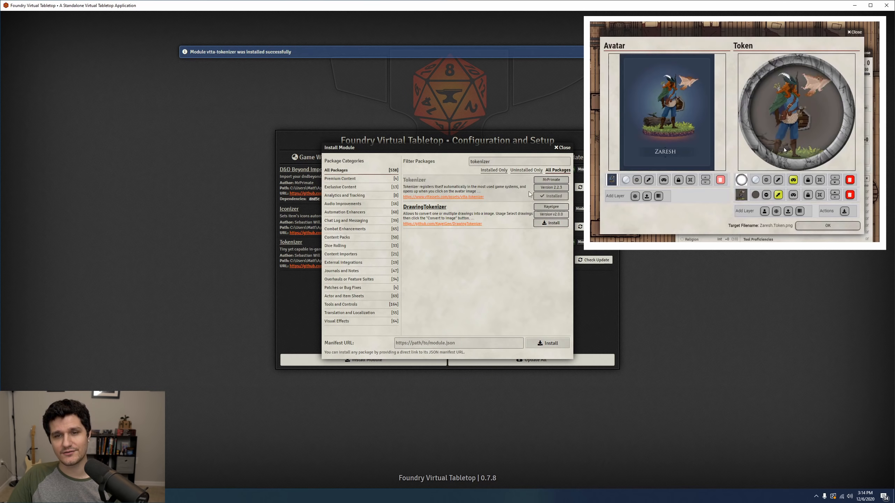
Search the package browser for magic items, install the Magic Items module and close the browser.
double_click(520, 163)
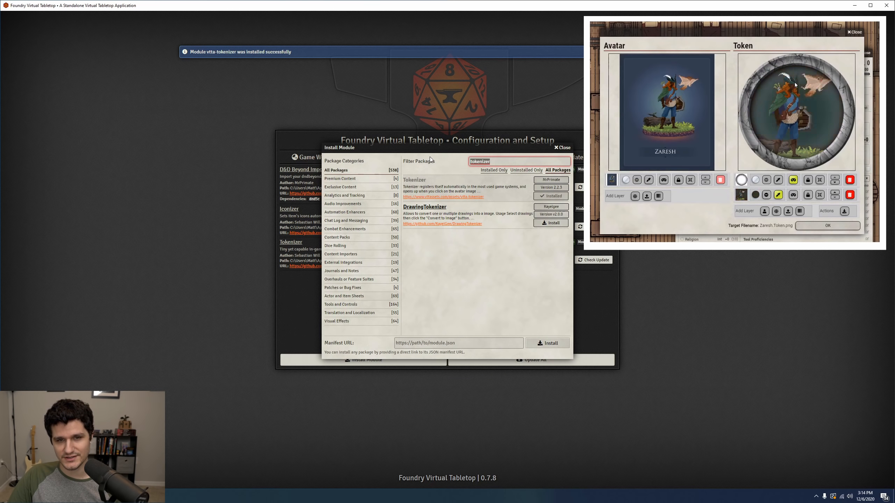
left_click_drag(534, 148, 567, 145)
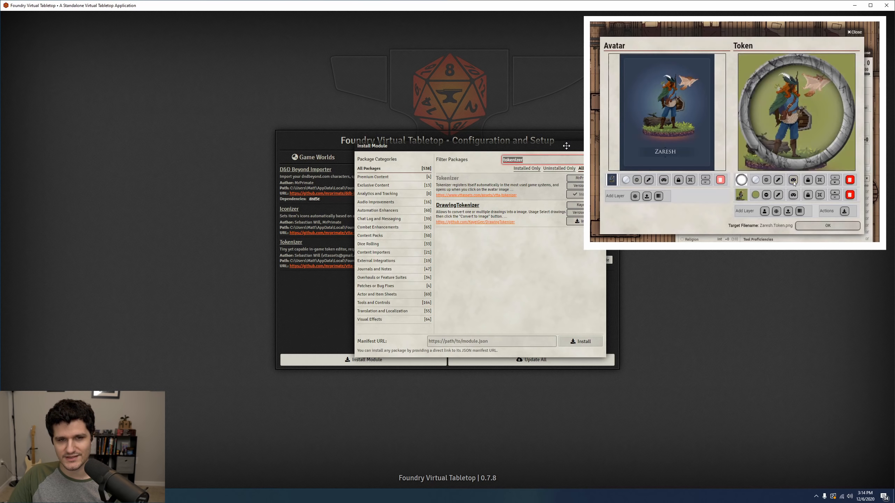
type("magic items")
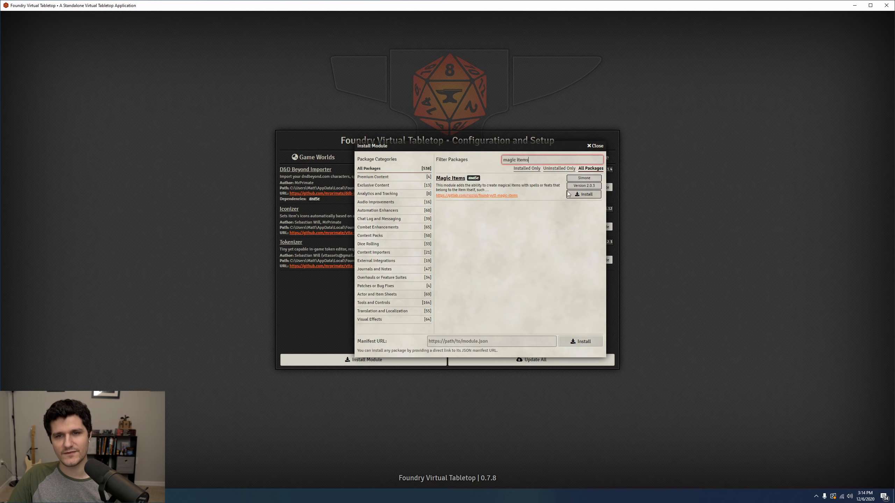
left_click(579, 197)
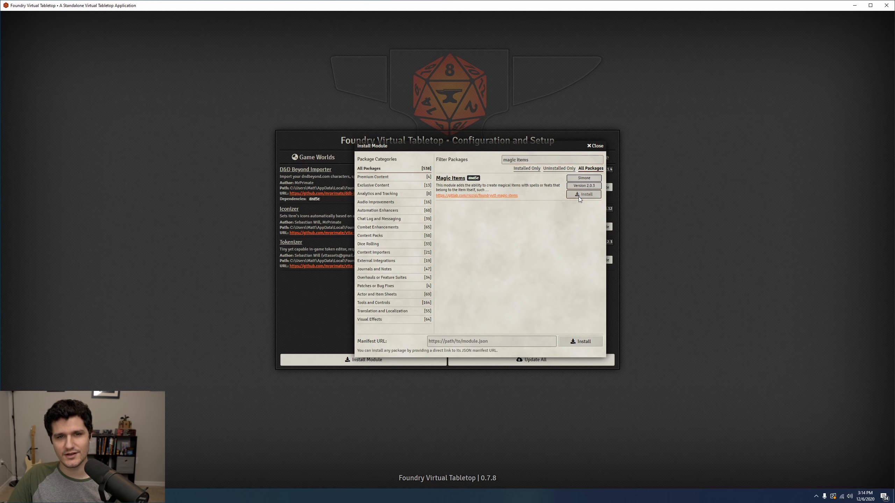
left_click(592, 147)
Launch The Unexpected Adventurers world, activate the Magic Items and Tokenizer modules and save the module settings.
left_click(313, 159)
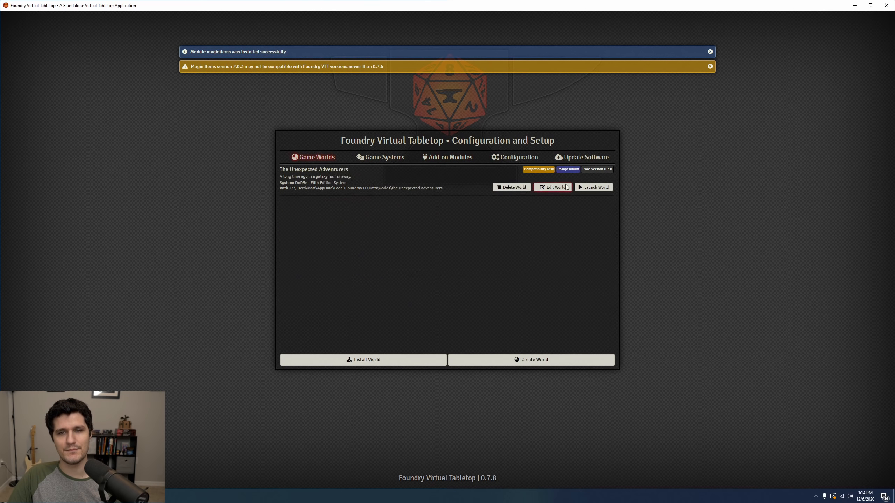
left_click(592, 187)
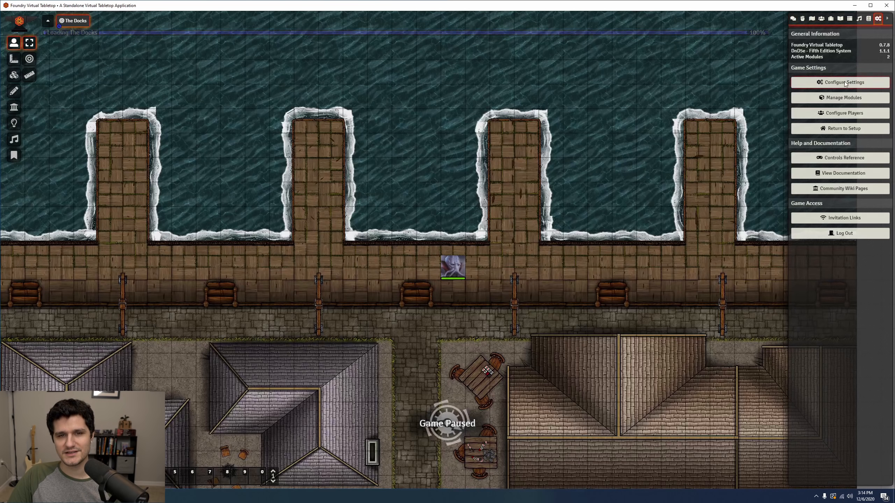
left_click(844, 97)
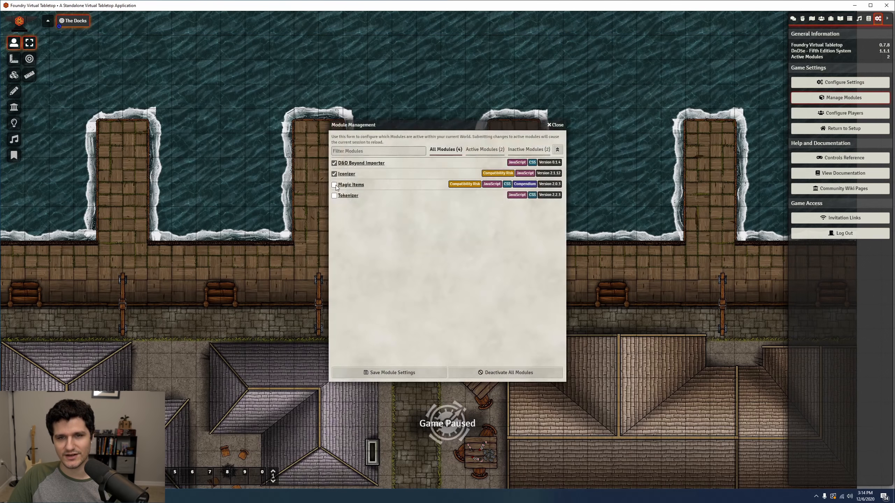
left_click(334, 185)
left_click(333, 196)
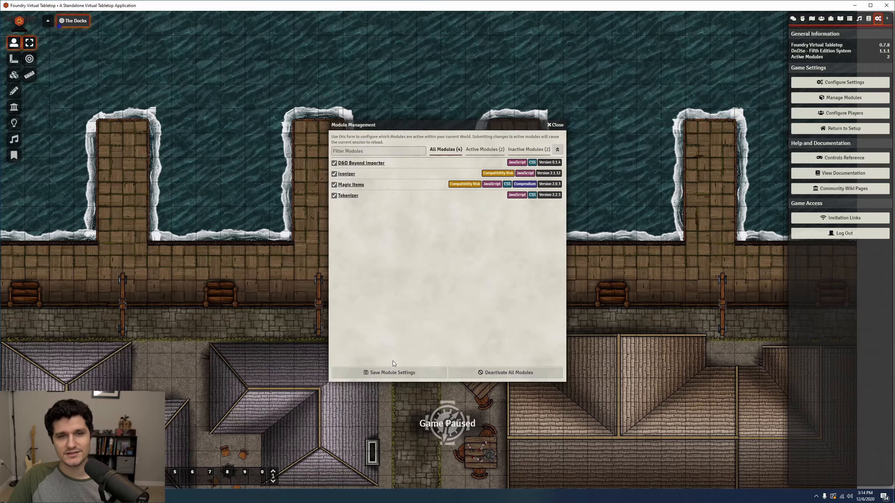
left_click(393, 372)
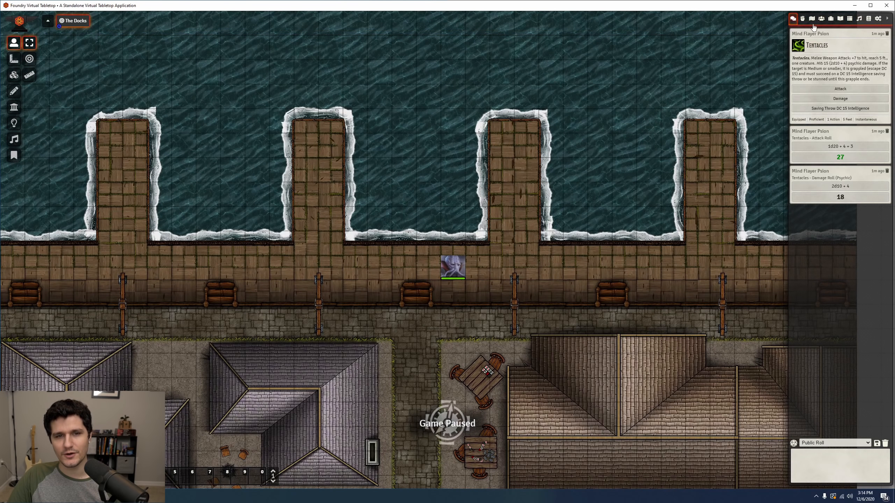
Open Hobbs's character sheet and import the character from D&D Beyond again.
left_click(821, 18)
left_click(810, 58)
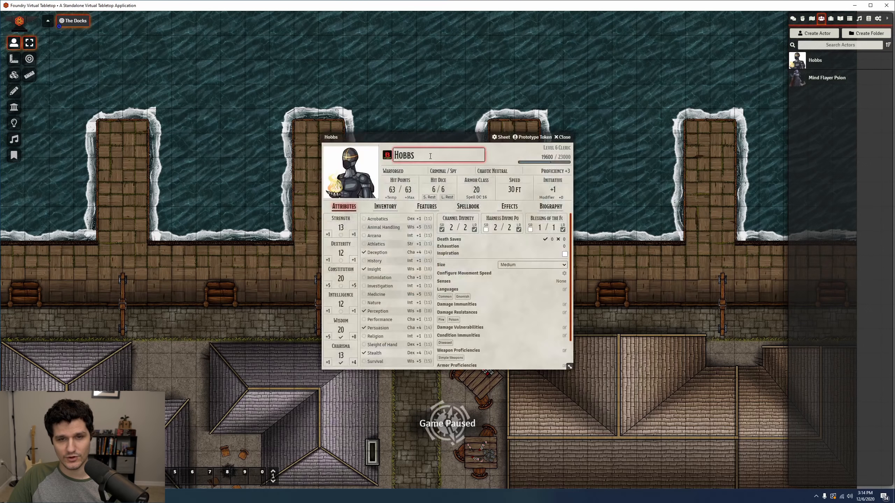
left_click(387, 155)
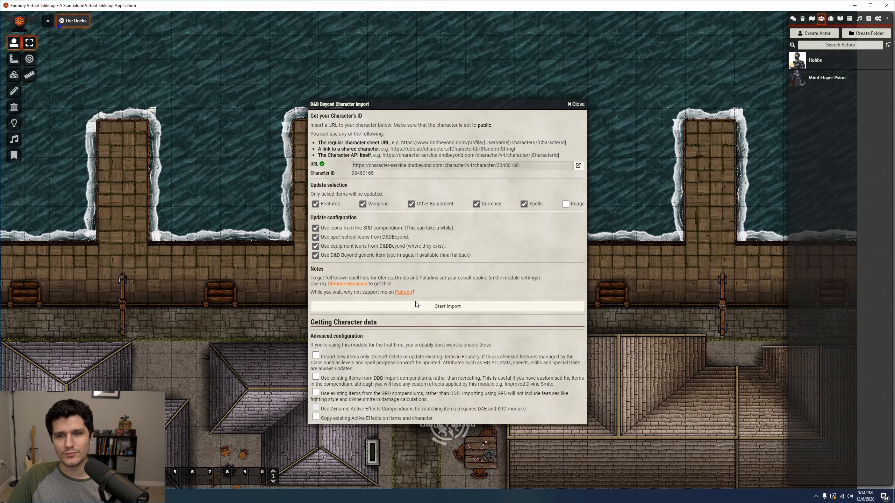
left_click_drag(468, 106, 189, 94)
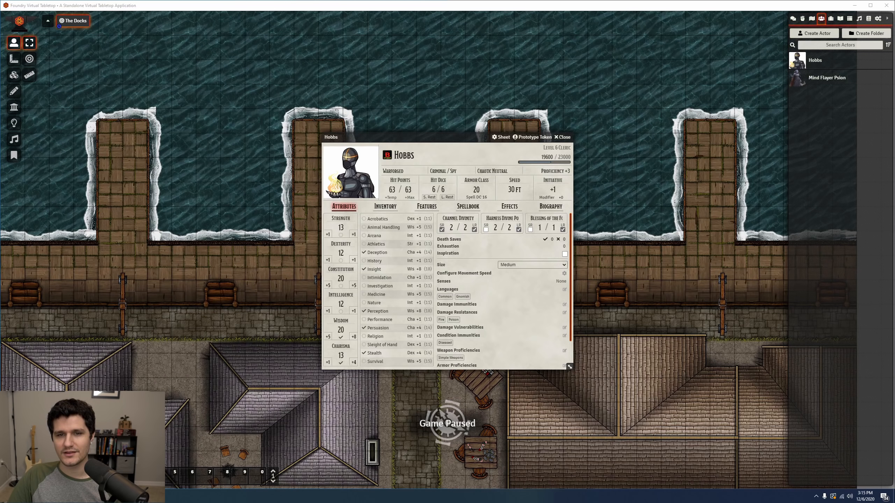
Review the equipment in Hobbs's inventory and the magic item spells at the end of the spellbook.
left_click(375, 209)
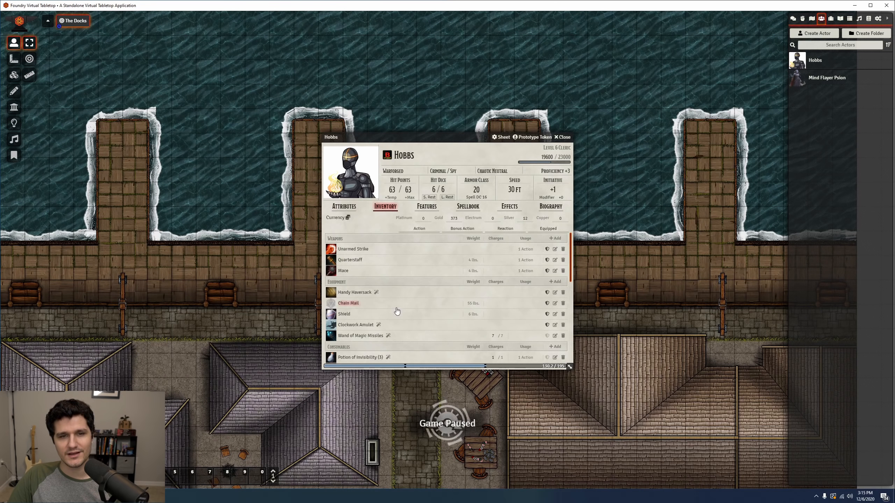
scroll(401, 308, "down", 3)
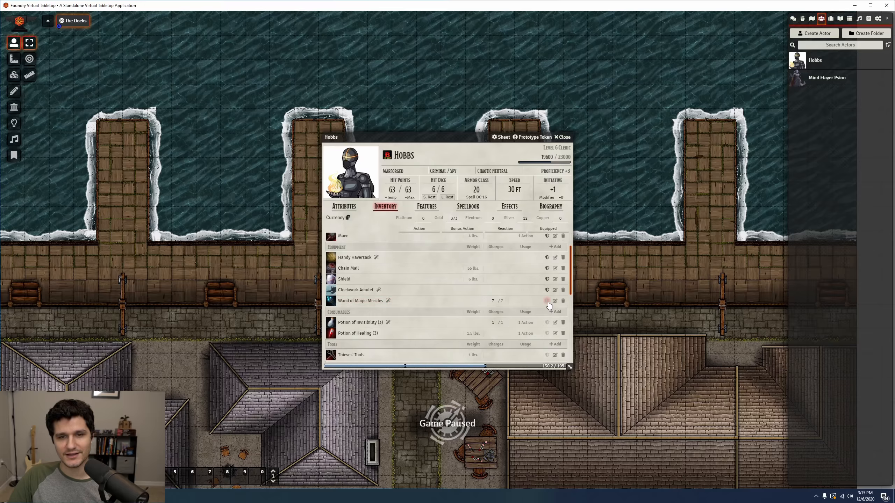
left_click(456, 208)
scroll(420, 307, "down", 5)
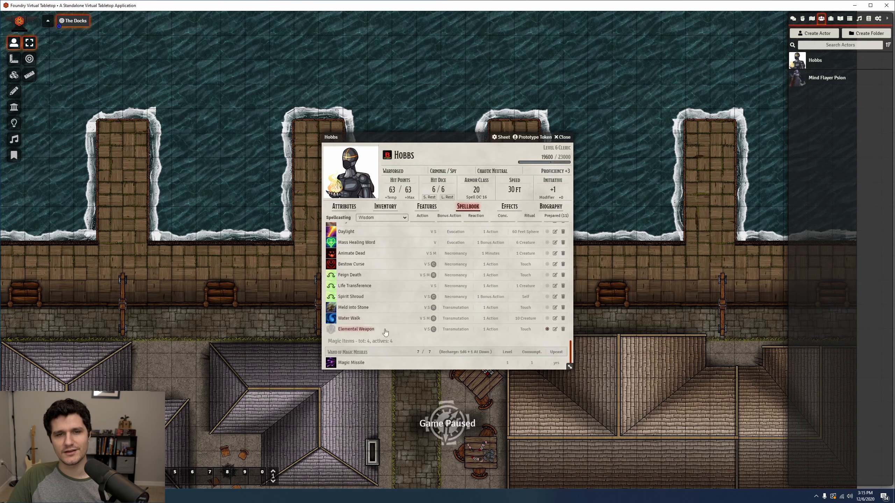
Cast Magic Missile from the Wand of Magic Missiles at 1st level with consumption 1, and roll its damage normally.
left_click(331, 363)
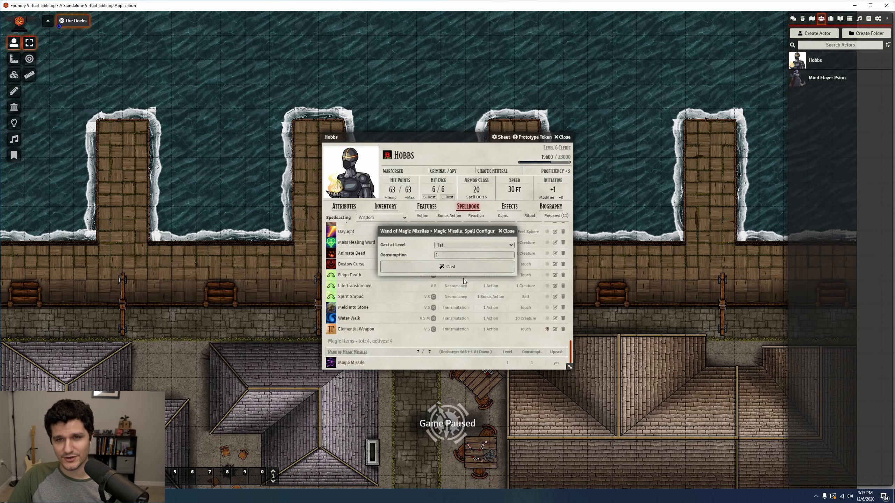
left_click(464, 267)
left_click(792, 19)
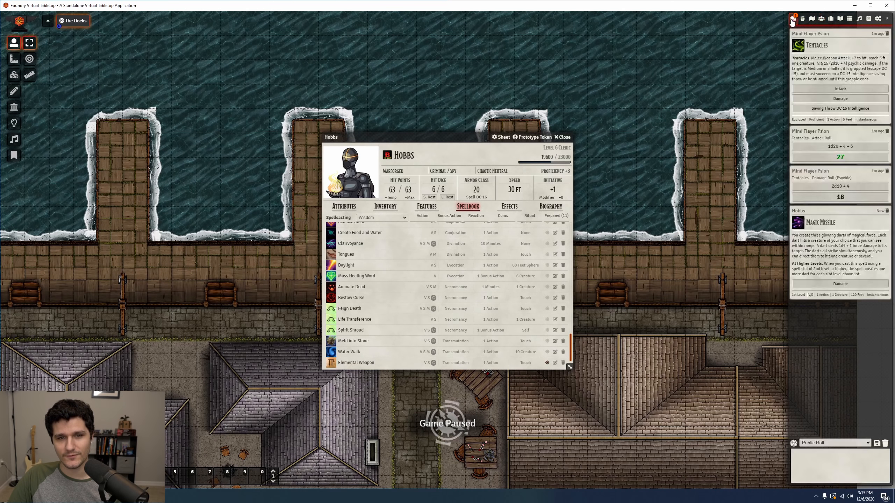
left_click(830, 284)
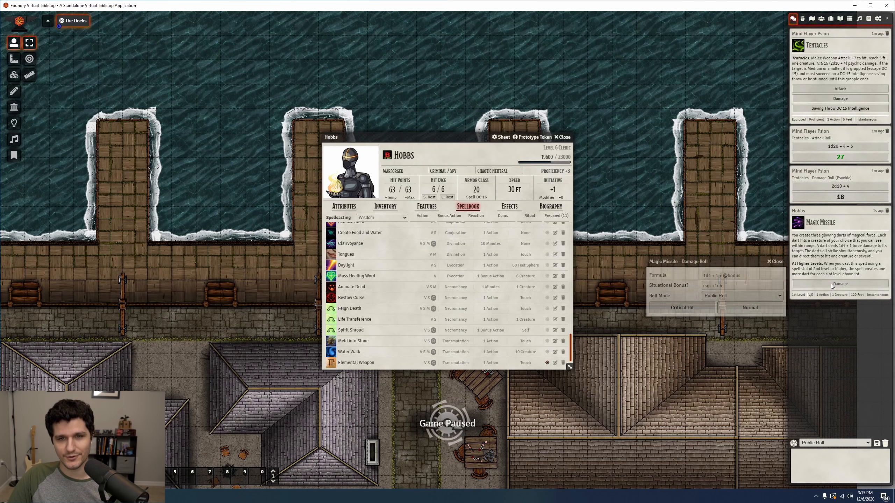
left_click(734, 307)
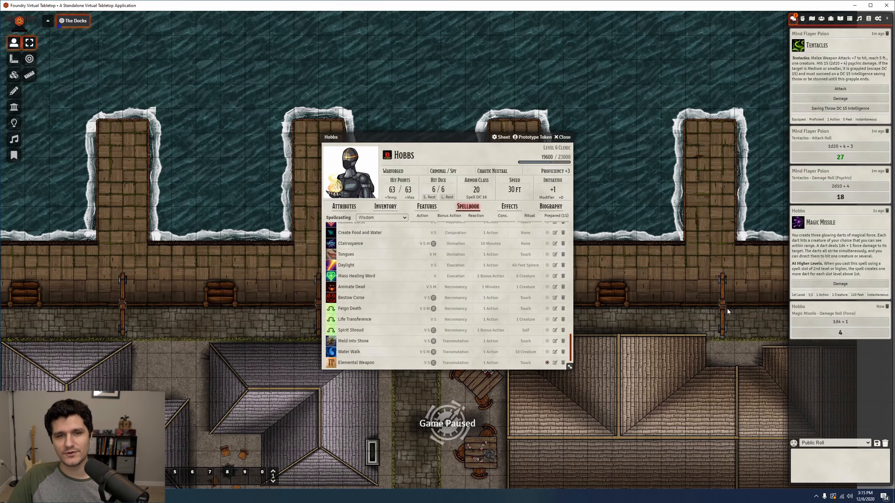